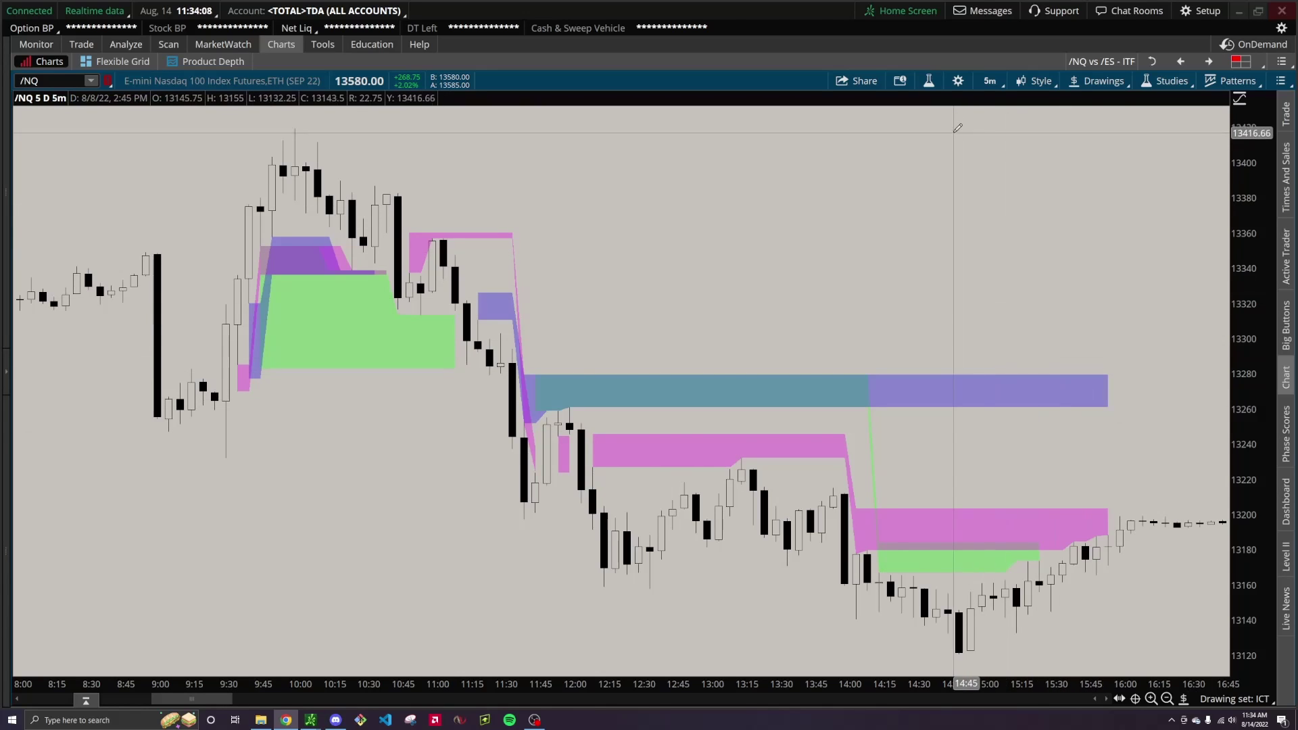
Step: Open the FVGMultipleTF study settings and close them without changes
click(928, 81)
click(984, 215)
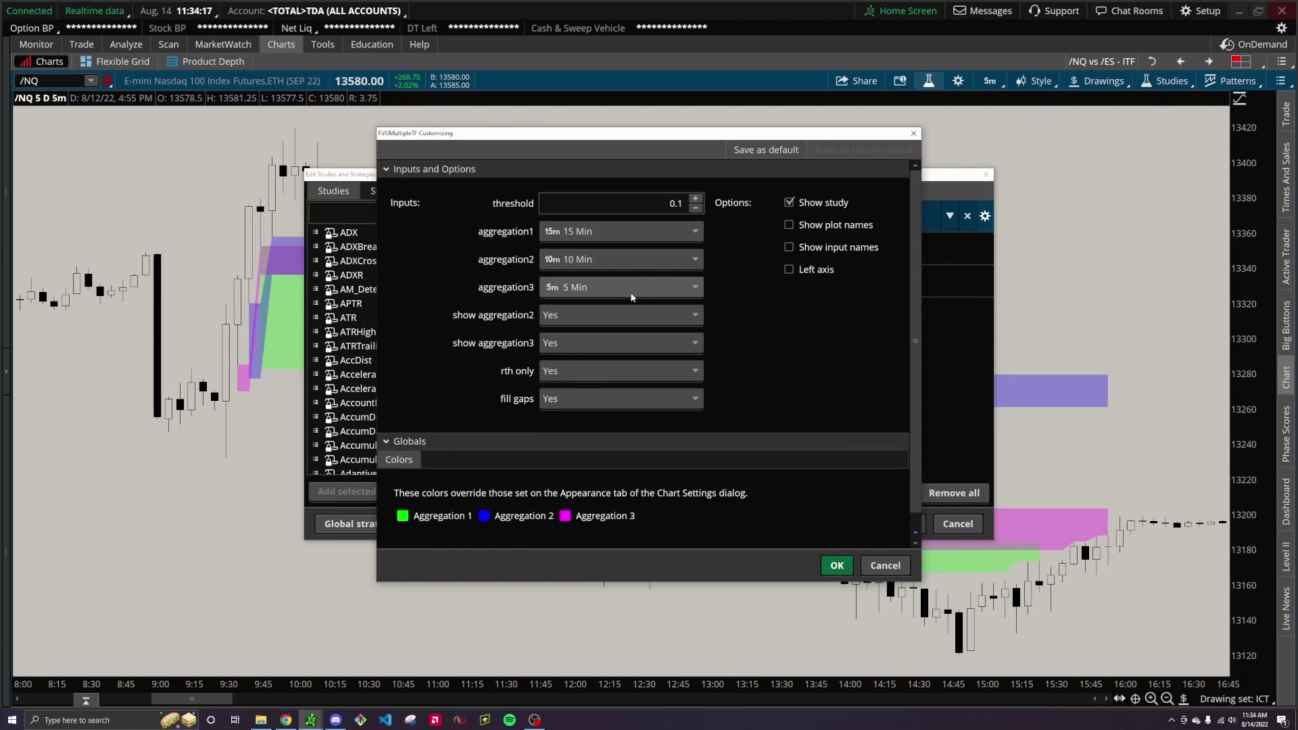
click(837, 565)
click(857, 524)
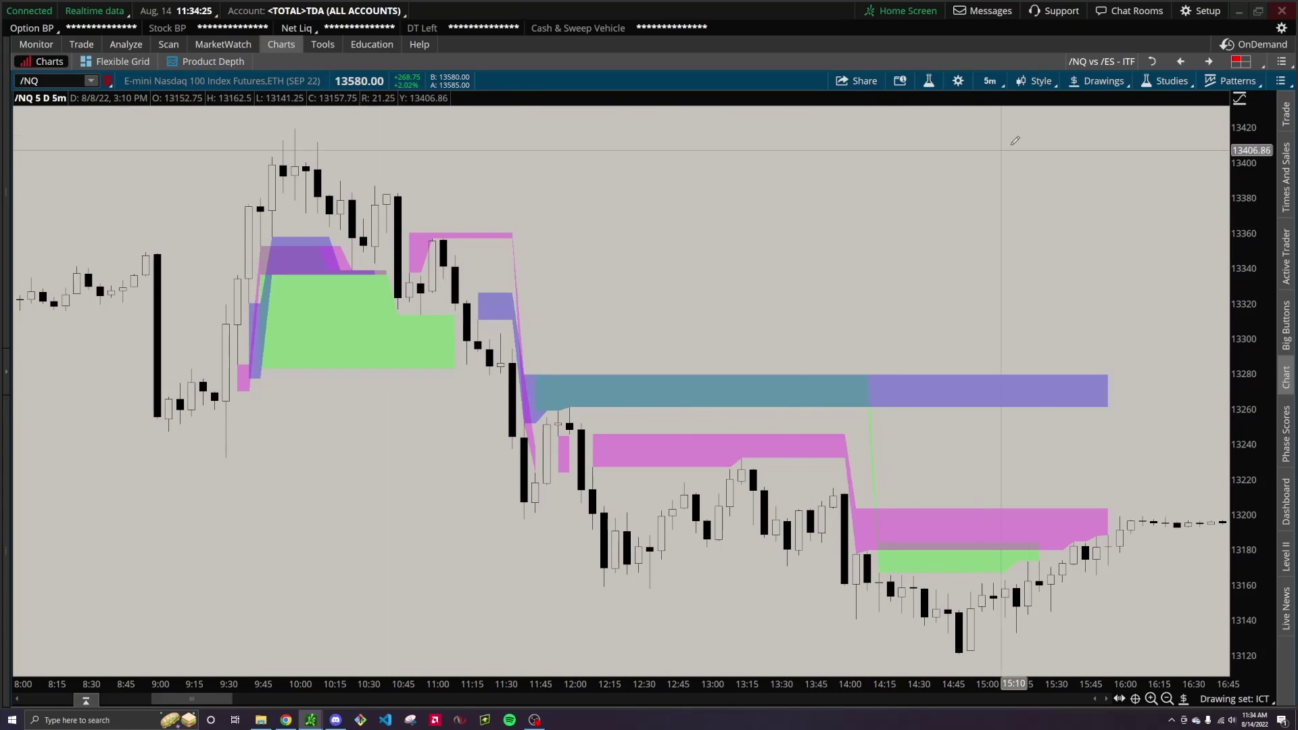
Step: Reopen the FVGMultipleTF settings and move the study windows aside to uncover the chart
click(928, 81)
click(986, 216)
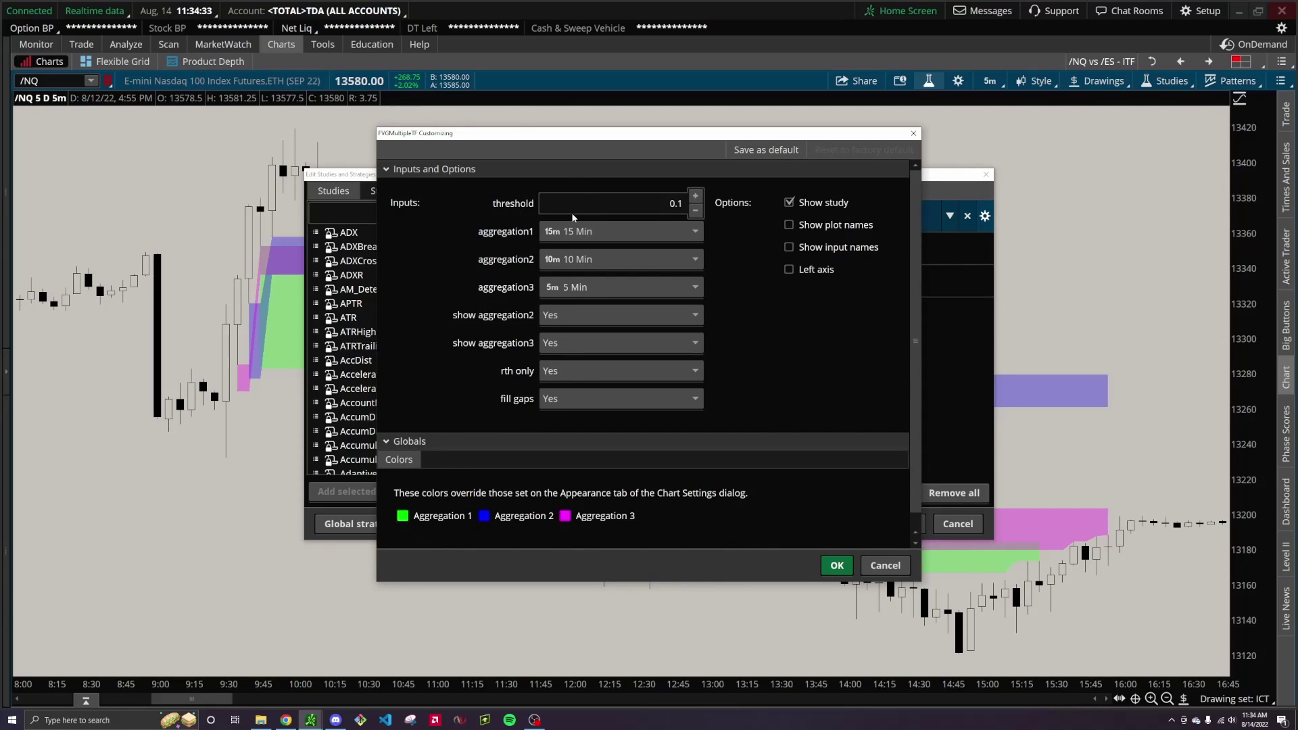
click(872, 565)
drag(763, 175, 1297, 239)
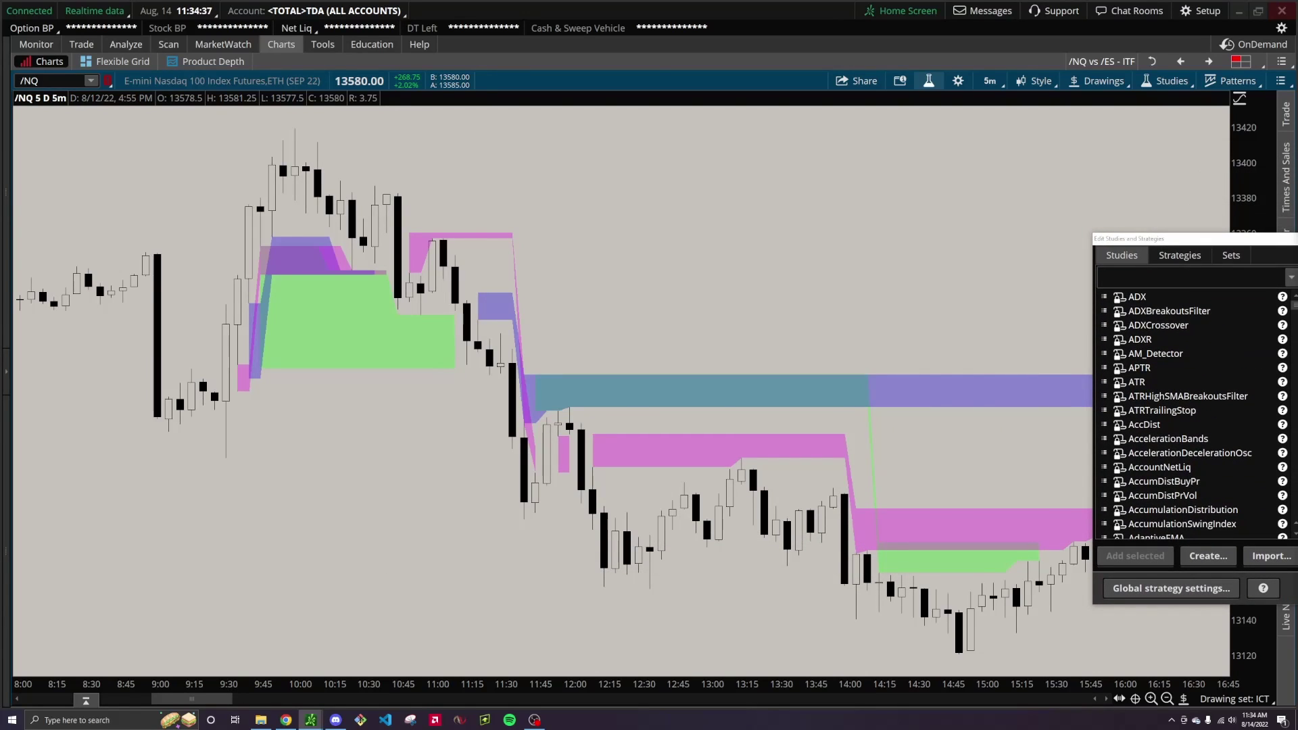
drag(1249, 197, 791, 42)
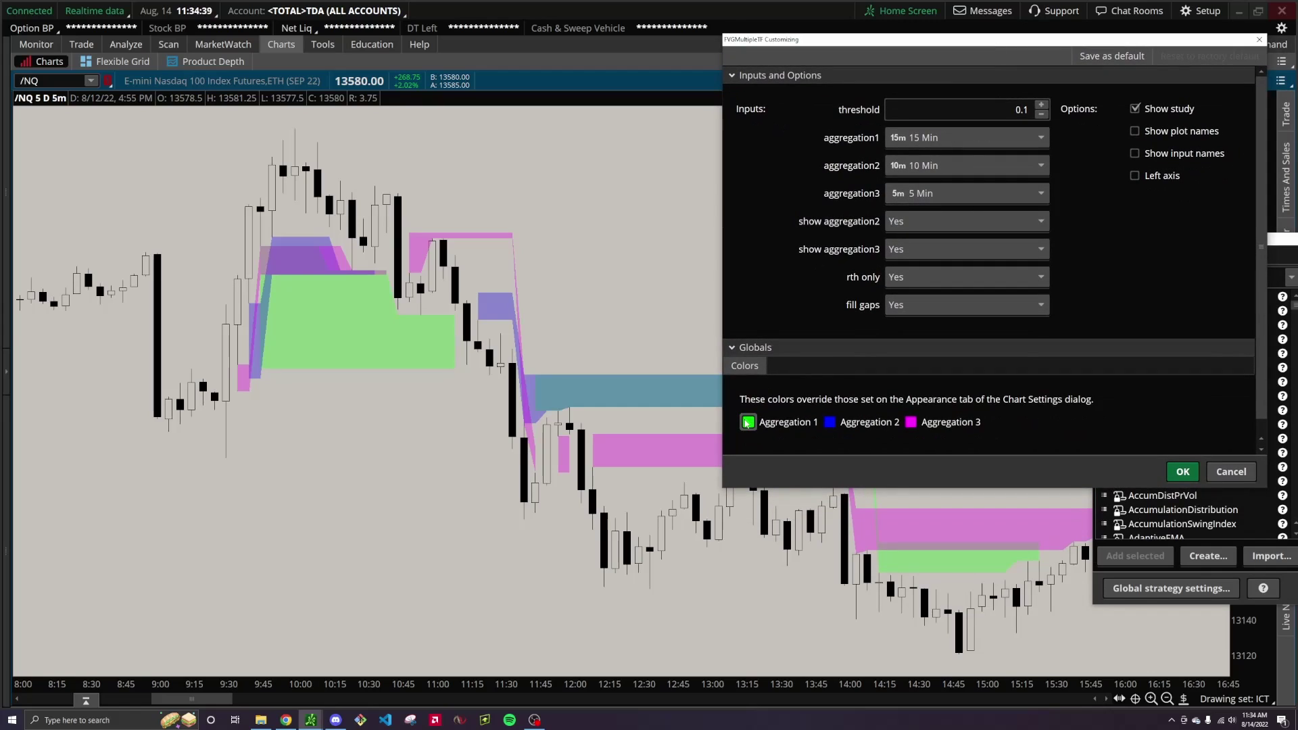
Step: Review the colour choices for aggregations 1–3, keeping aggregation 1 at 15 Min, then close unchanged
click(747, 423)
click(949, 137)
click(950, 137)
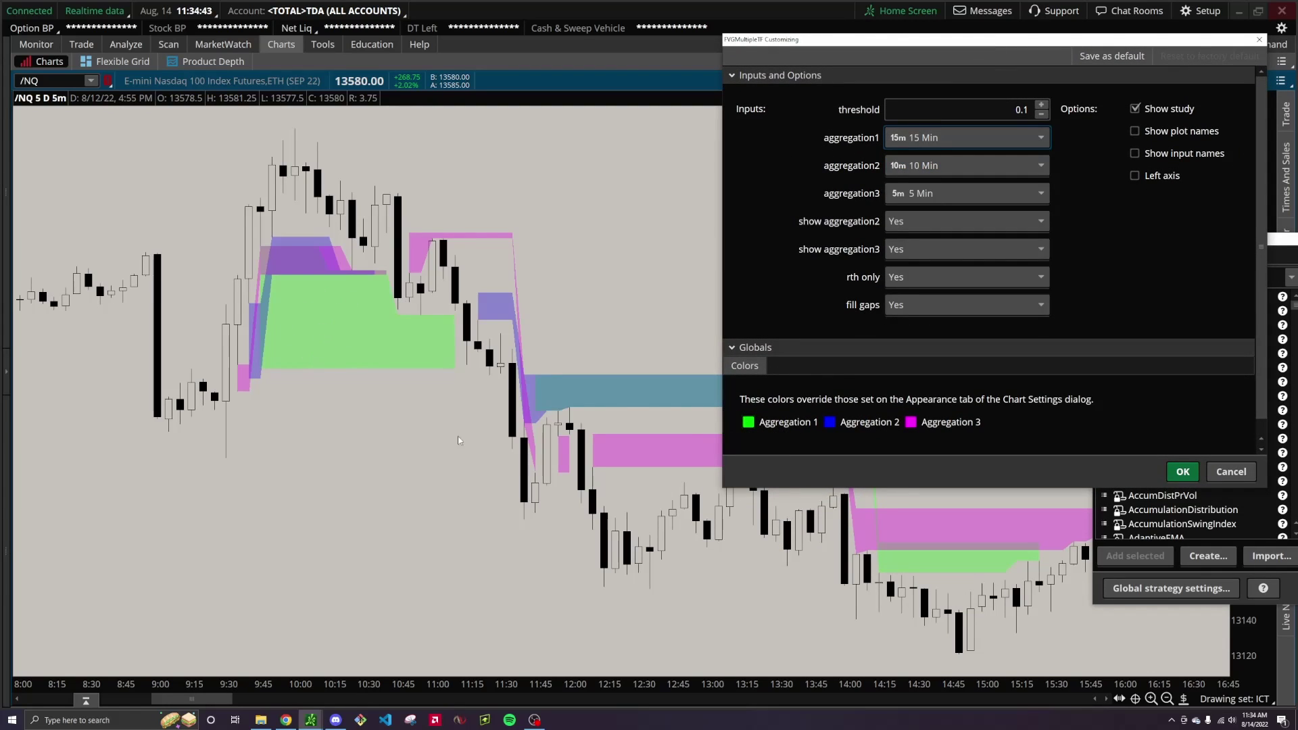
click(830, 422)
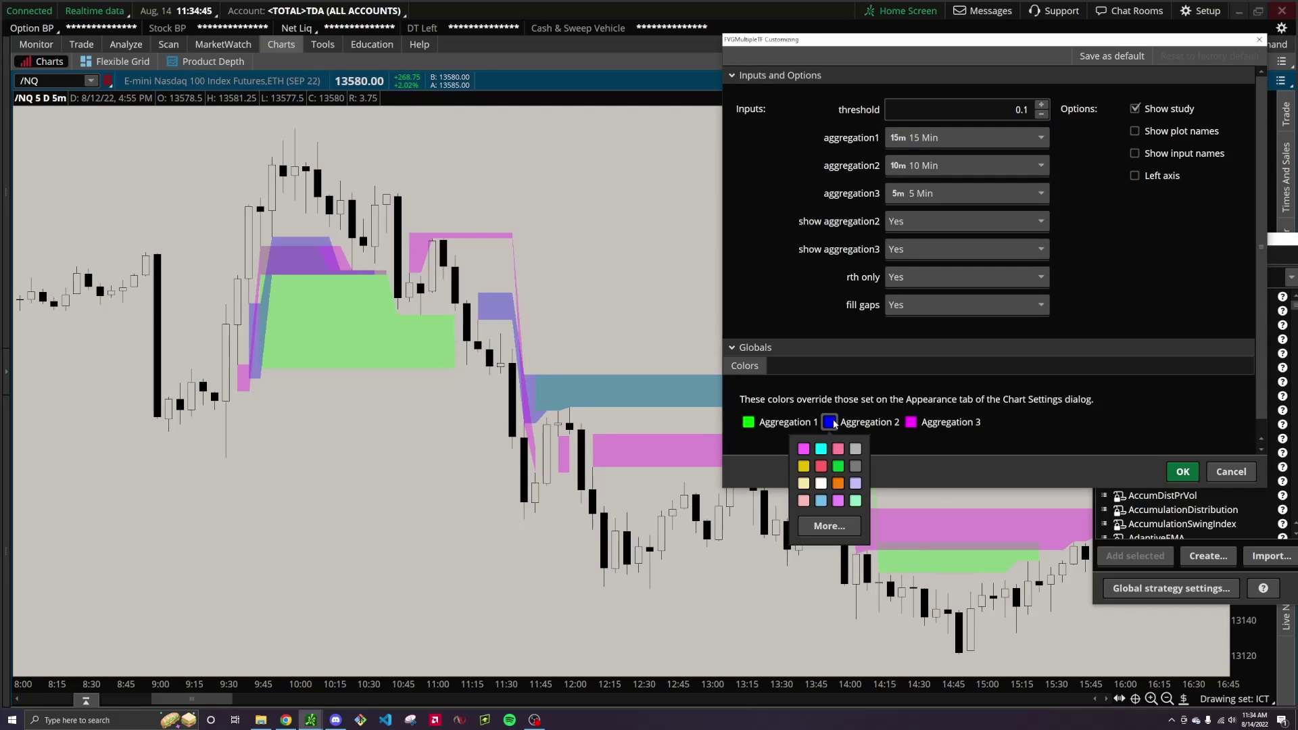
click(910, 422)
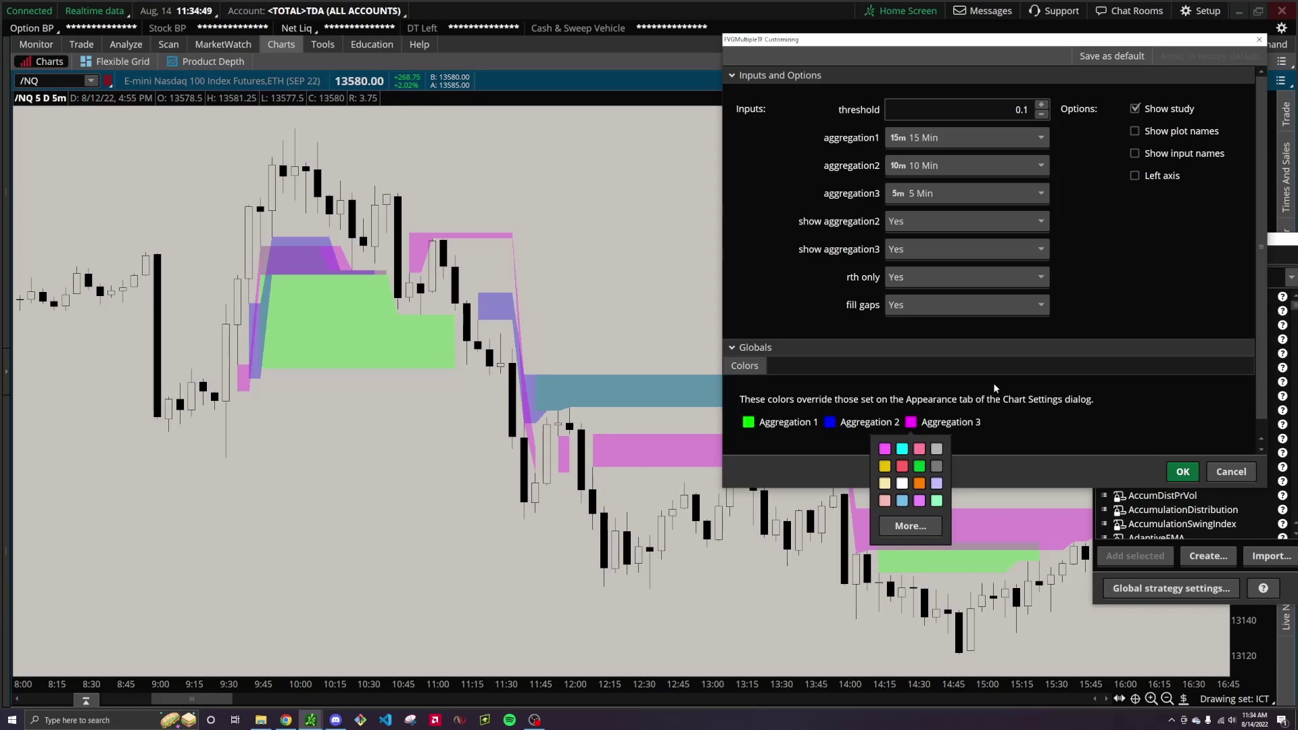
key(Escape)
click(1237, 468)
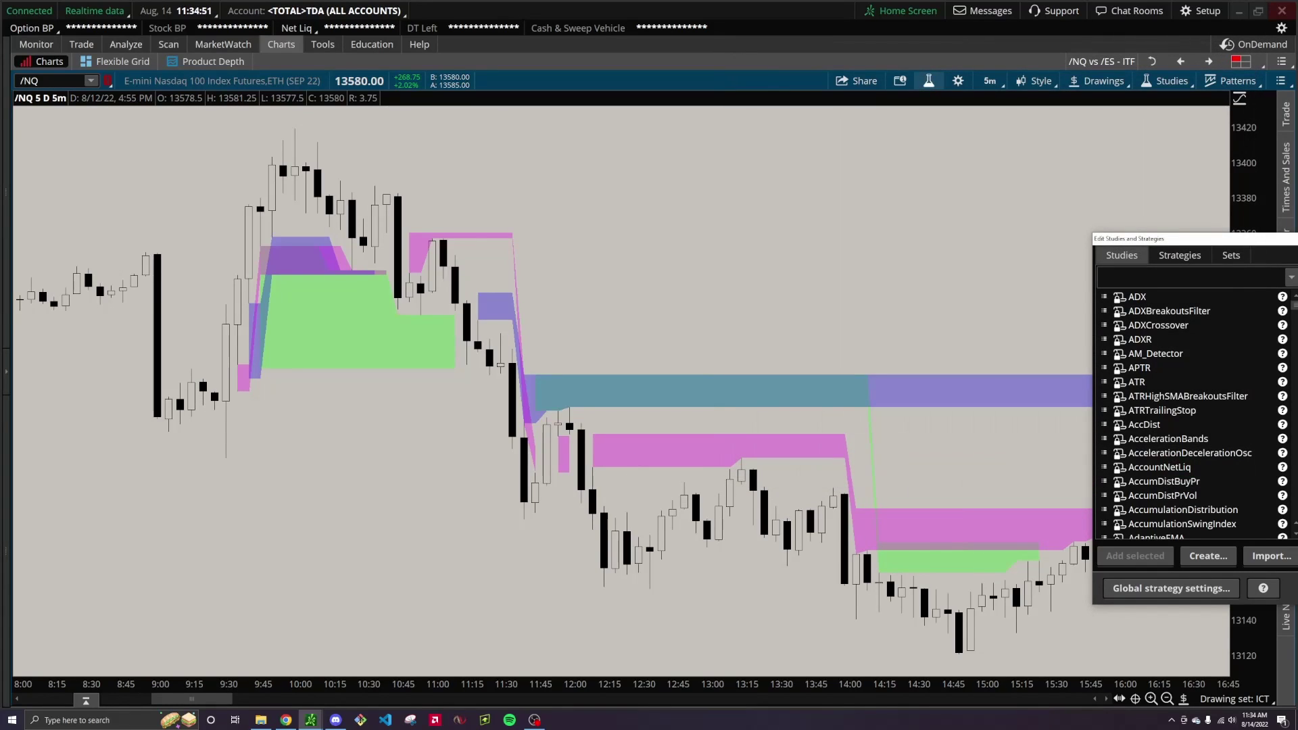
key(Return)
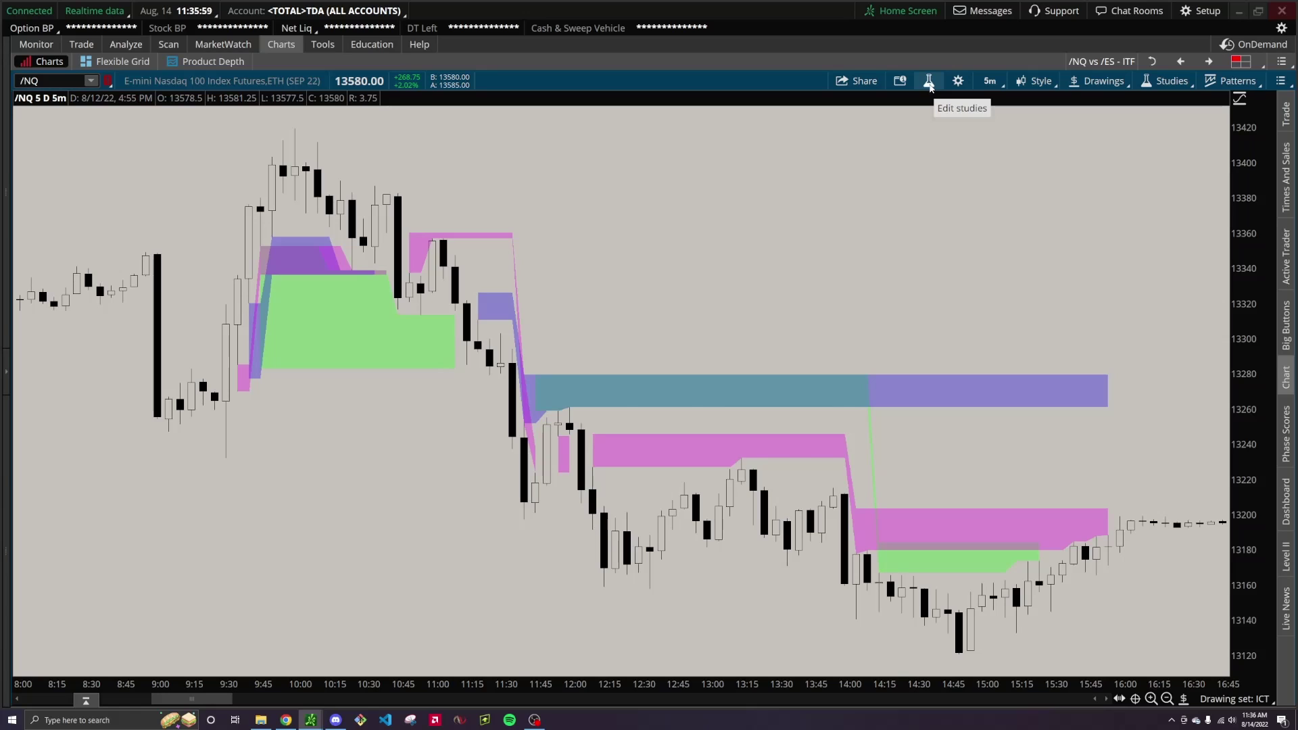
Step: Cancel out of the FVGMultipleTF settings, then zoom the chart to fit all five days
click(929, 83)
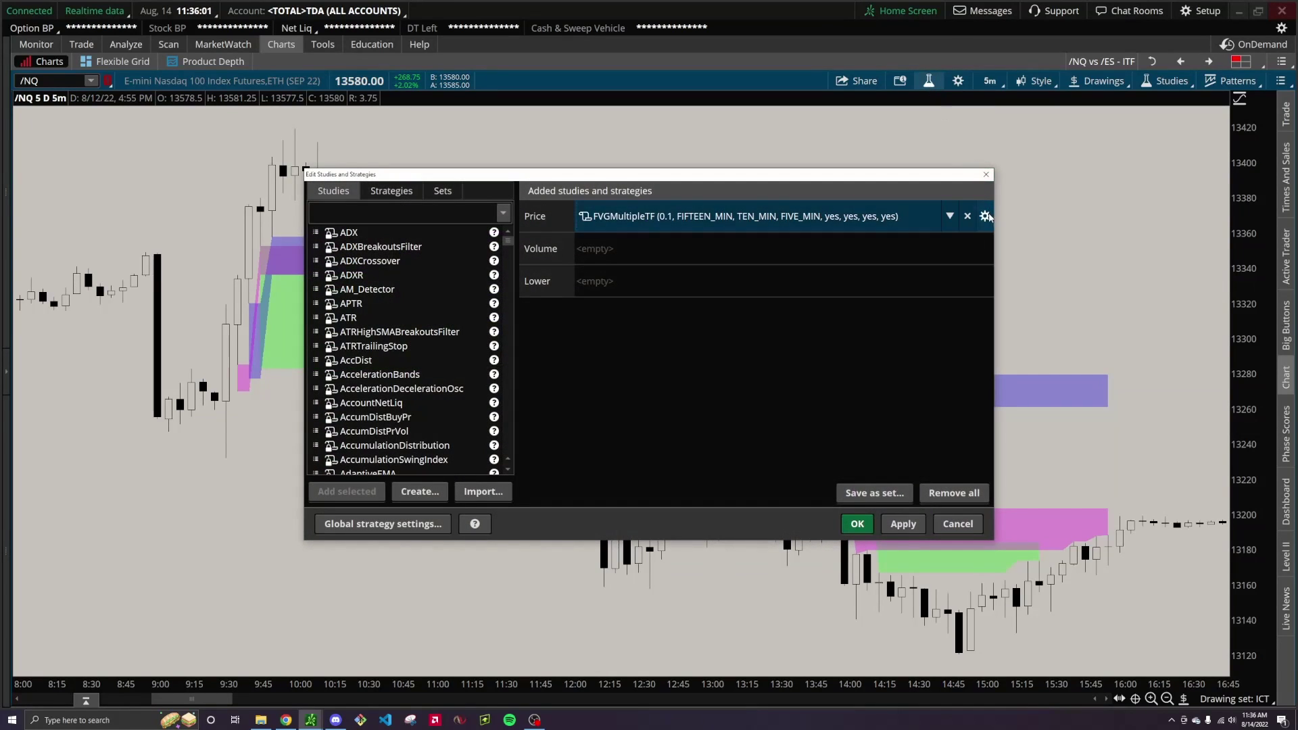
click(985, 216)
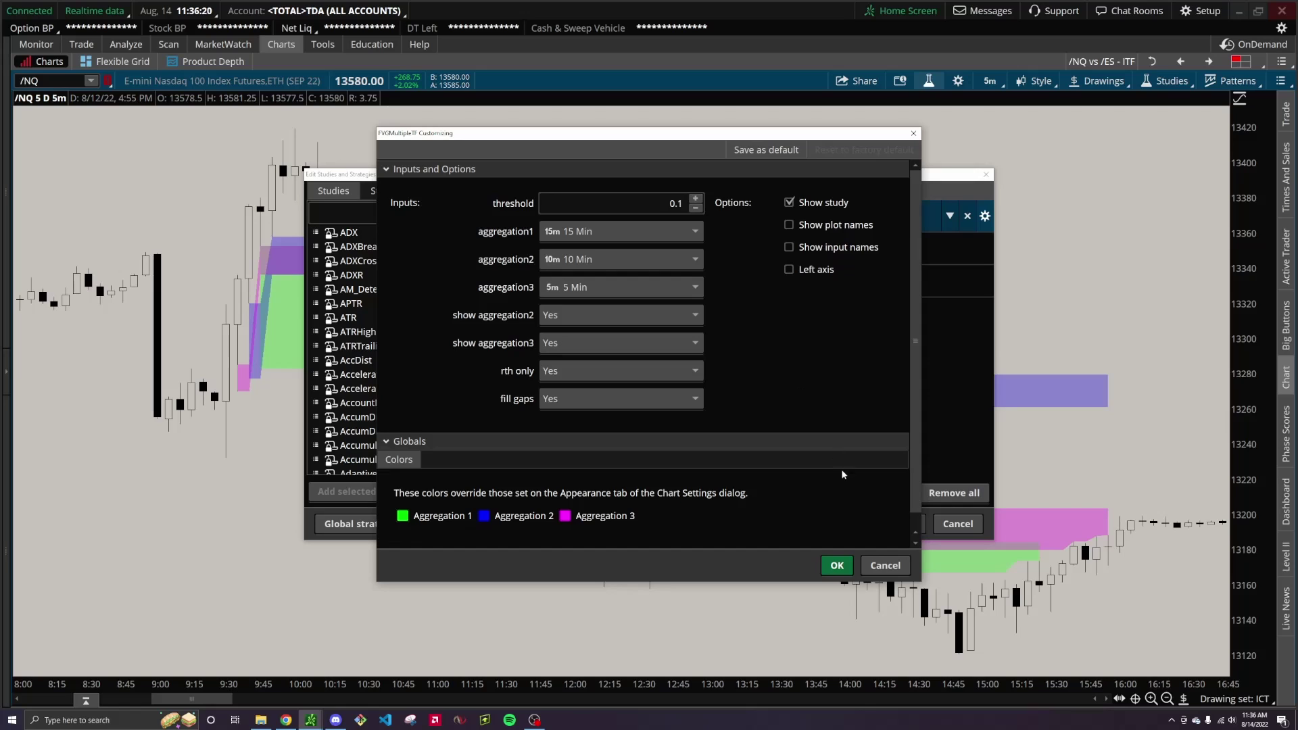
click(882, 565)
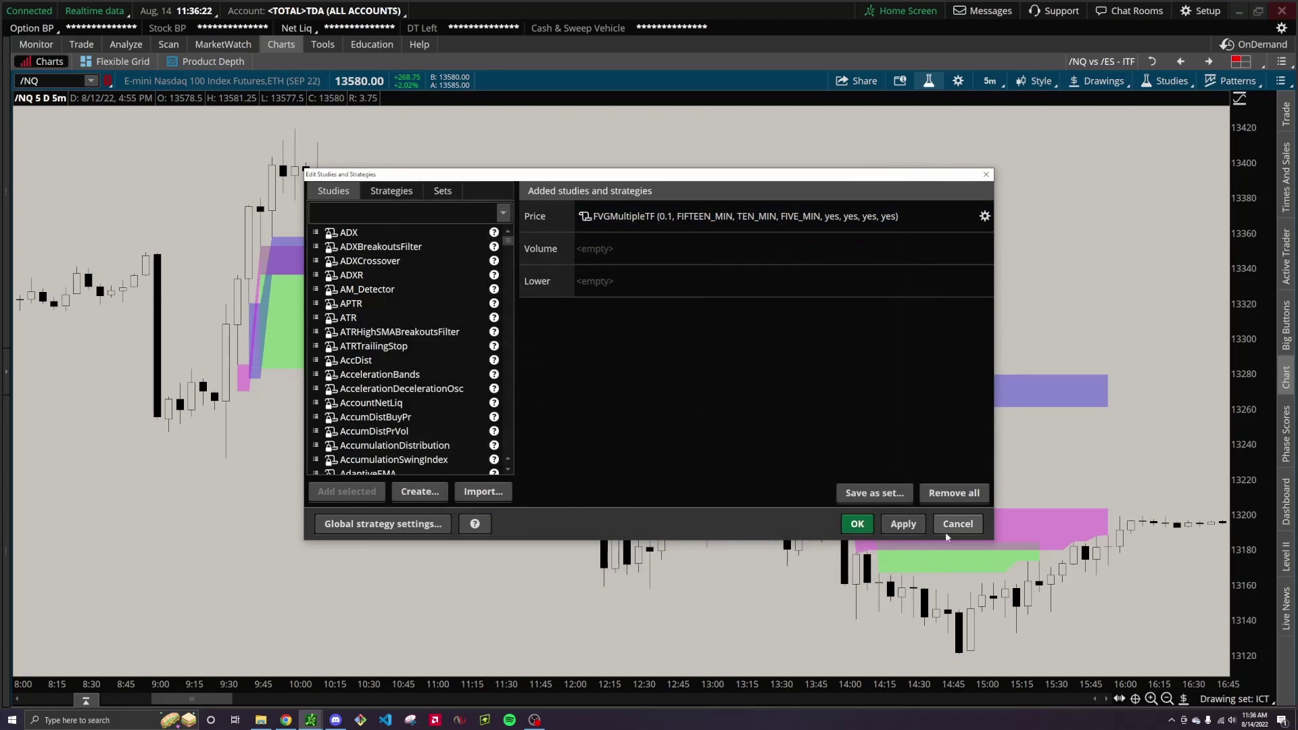
click(958, 524)
right_click(867, 220)
click(894, 237)
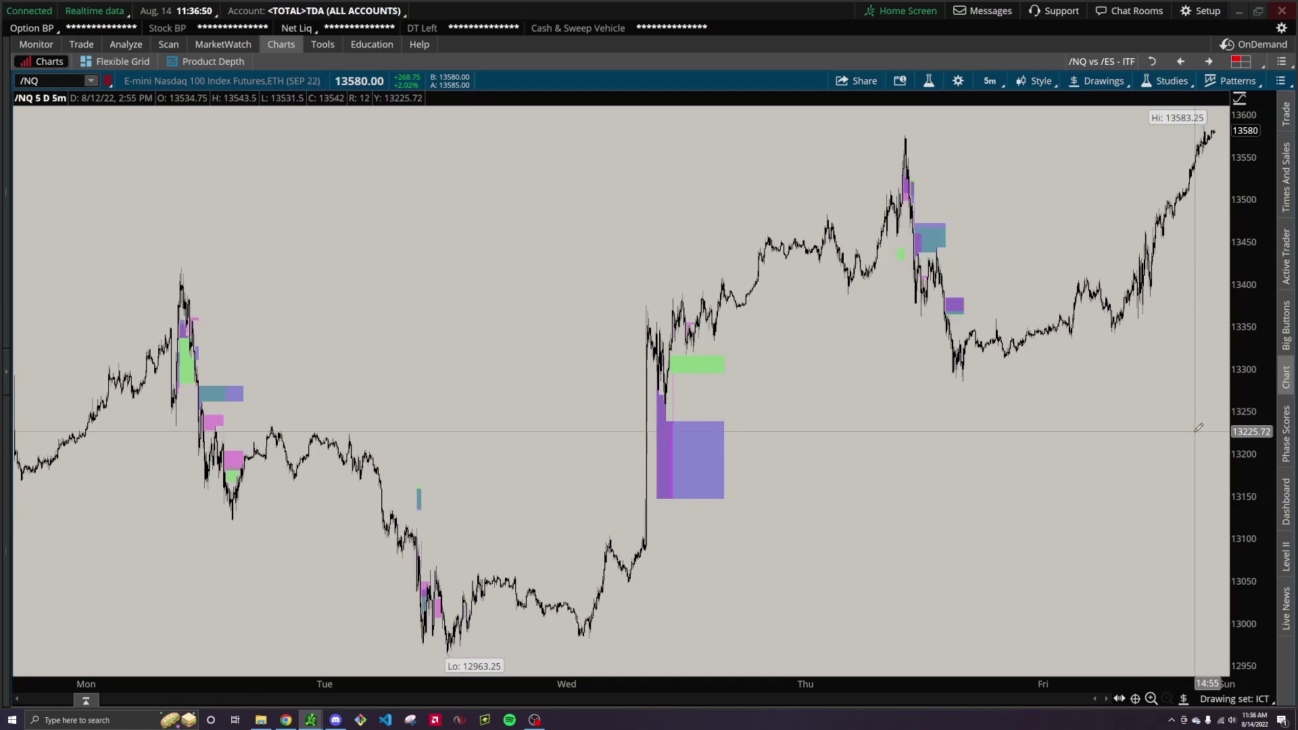
Step: Check the FVGMultipleTF settings and cancel them unchanged
click(928, 80)
click(984, 216)
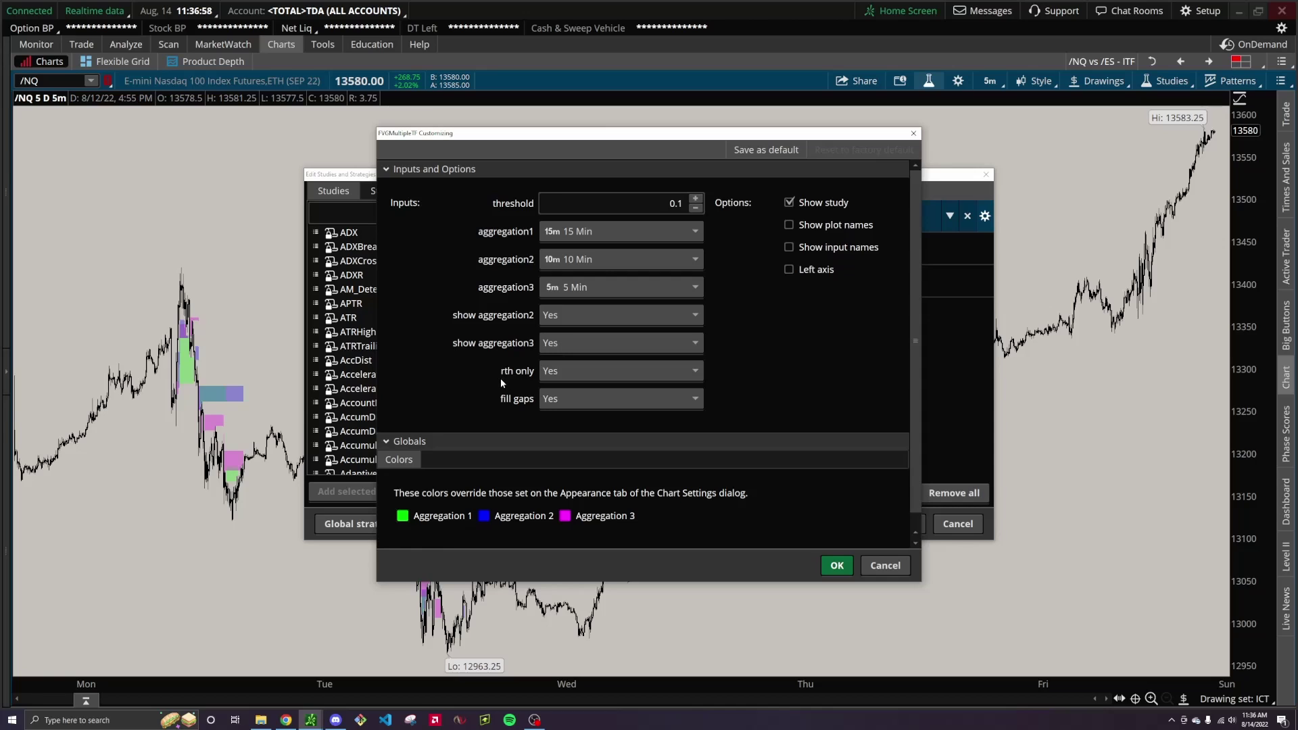
click(884, 566)
click(958, 524)
Step: Enable Highlight Extended-Hours Trading session in the Futures chart settings and apply it
click(955, 85)
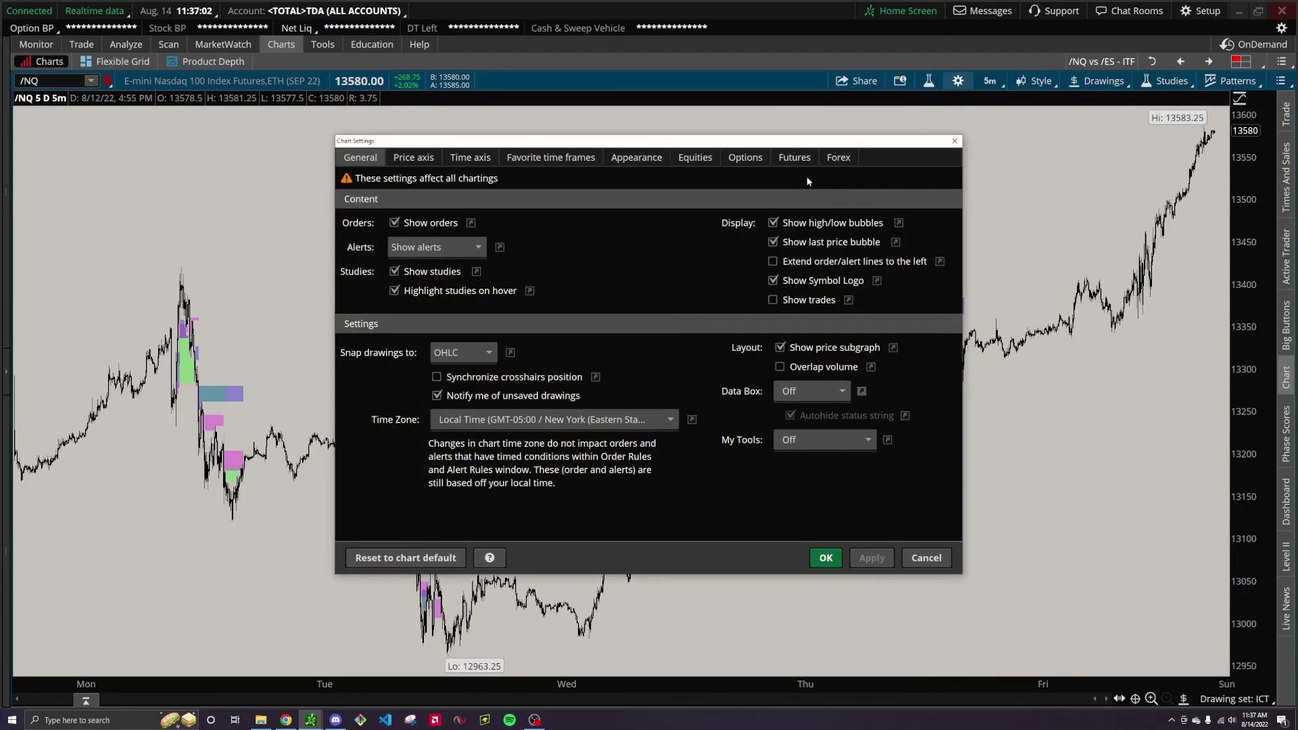
click(795, 157)
click(463, 412)
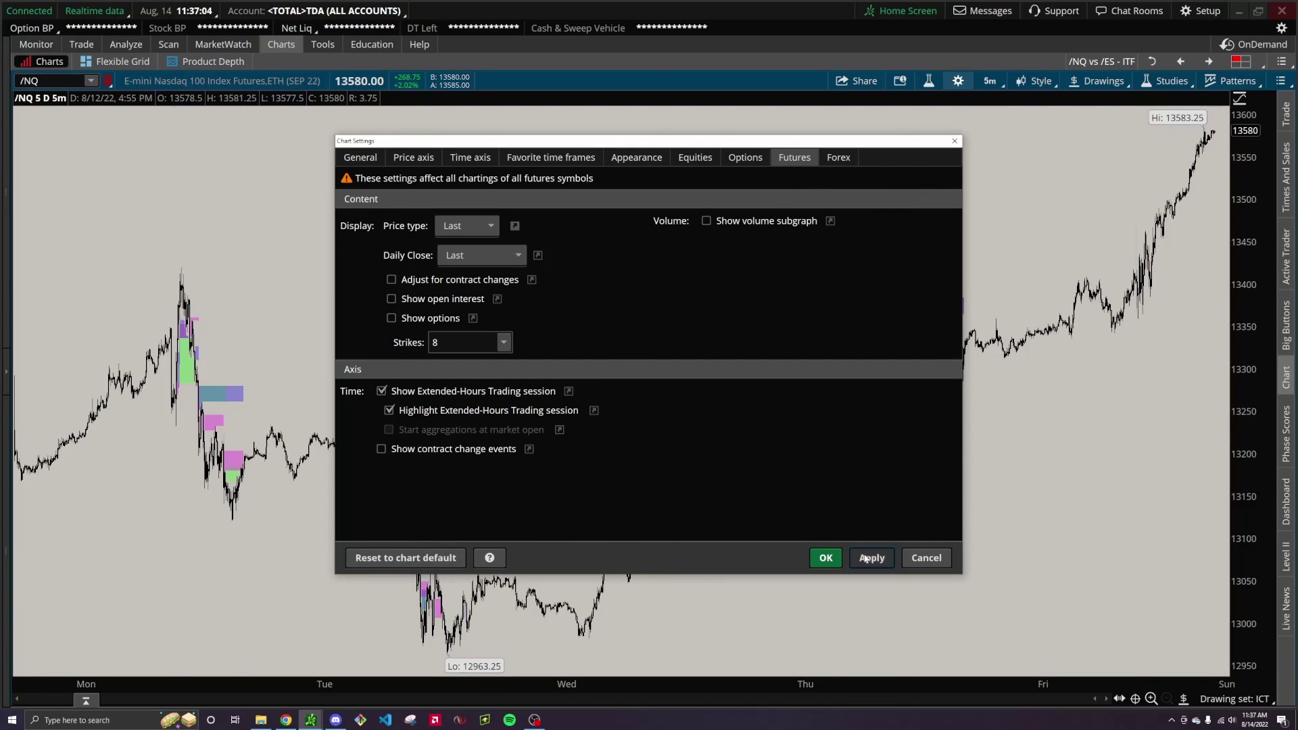
click(864, 559)
click(825, 557)
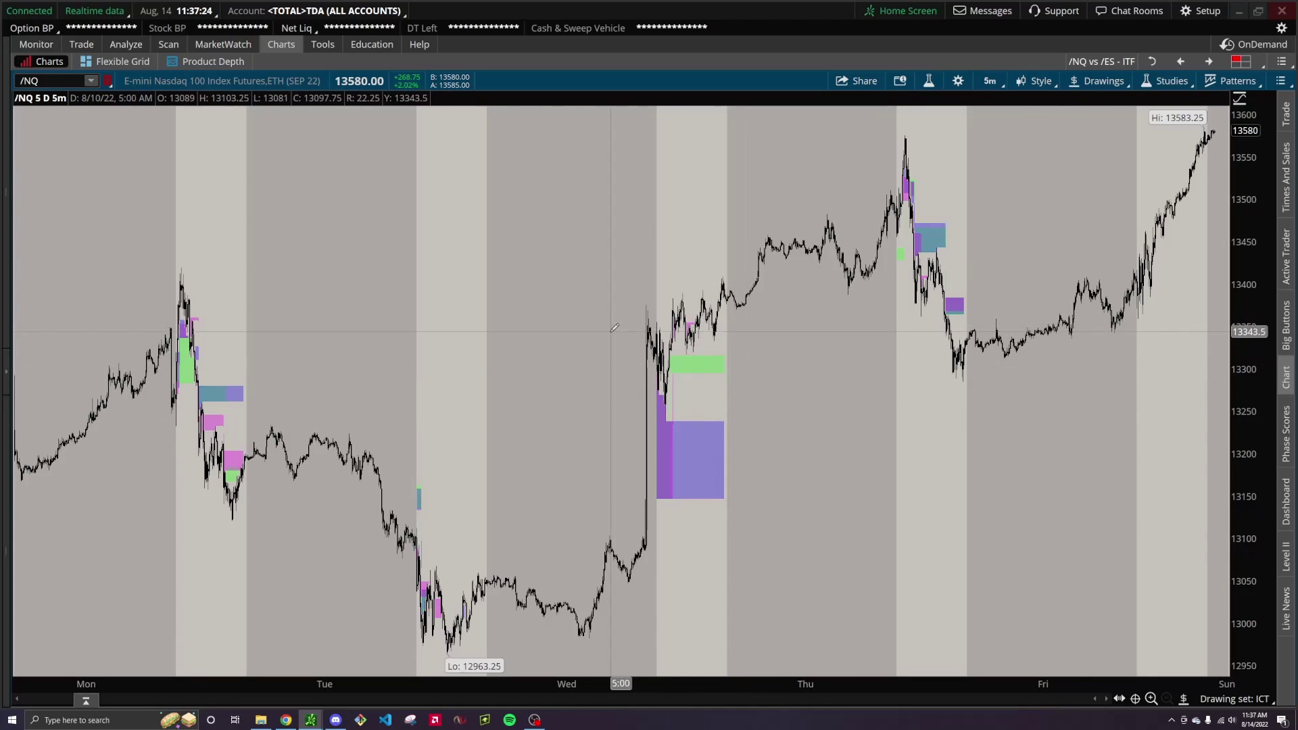
Step: Cancel out of the FVGMultipleTF settings again, then drag-zoom into a single day's candles
click(929, 81)
click(985, 216)
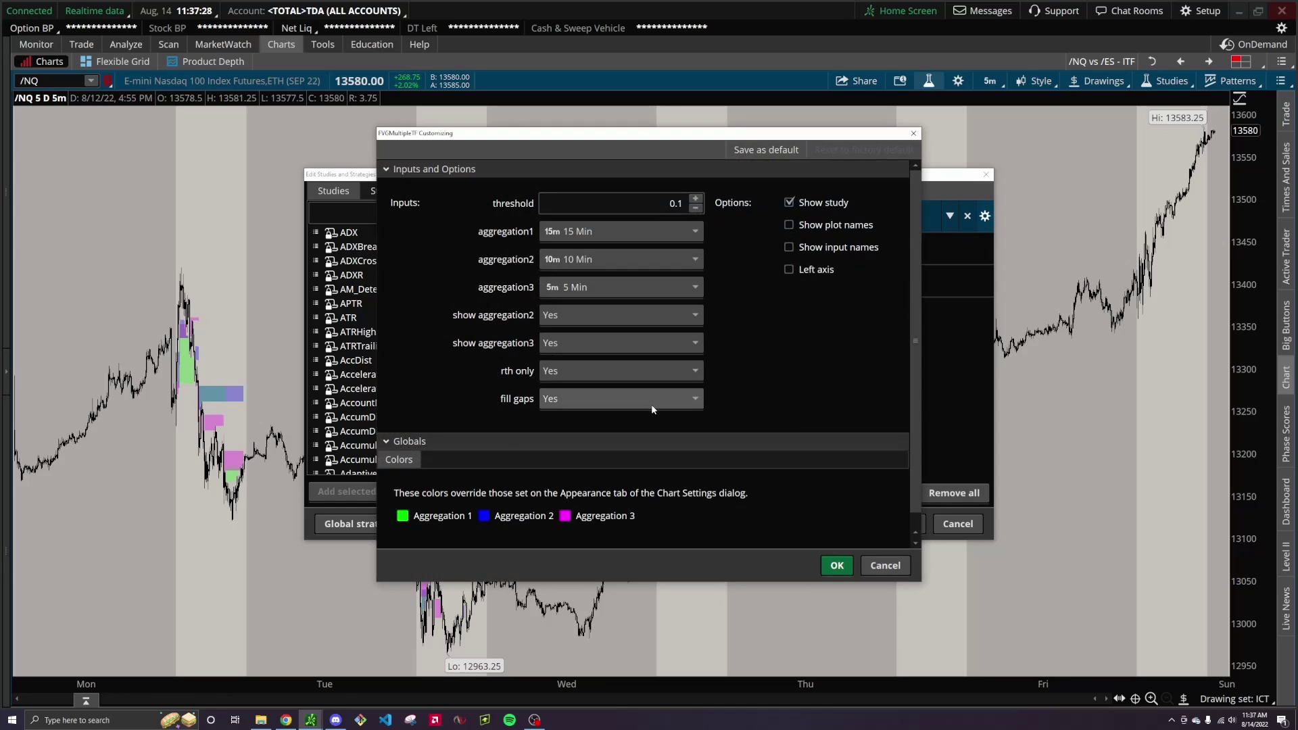
click(885, 565)
click(958, 523)
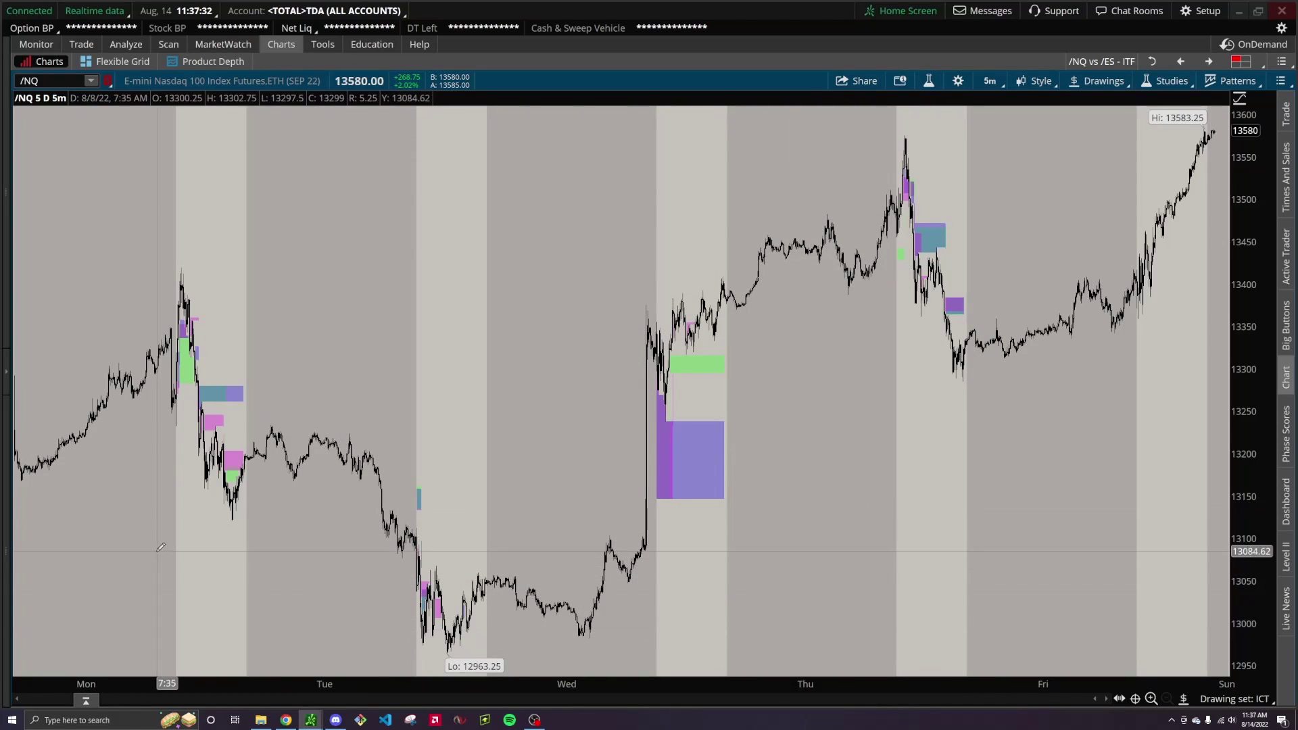
drag(160, 547, 292, 548)
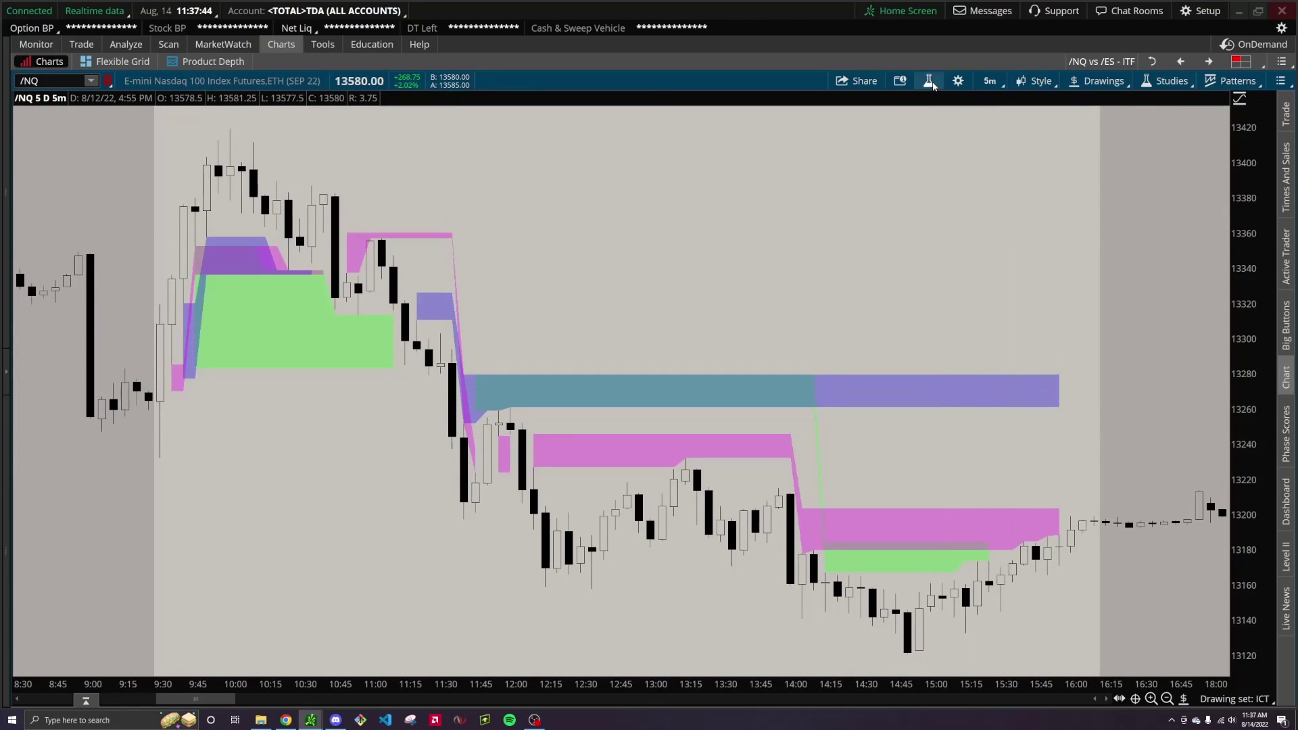
Step: Set the FVGMultipleTF study's fill gaps input to No and apply it to the /NQ chart
click(928, 80)
drag(824, 180, 1016, 12)
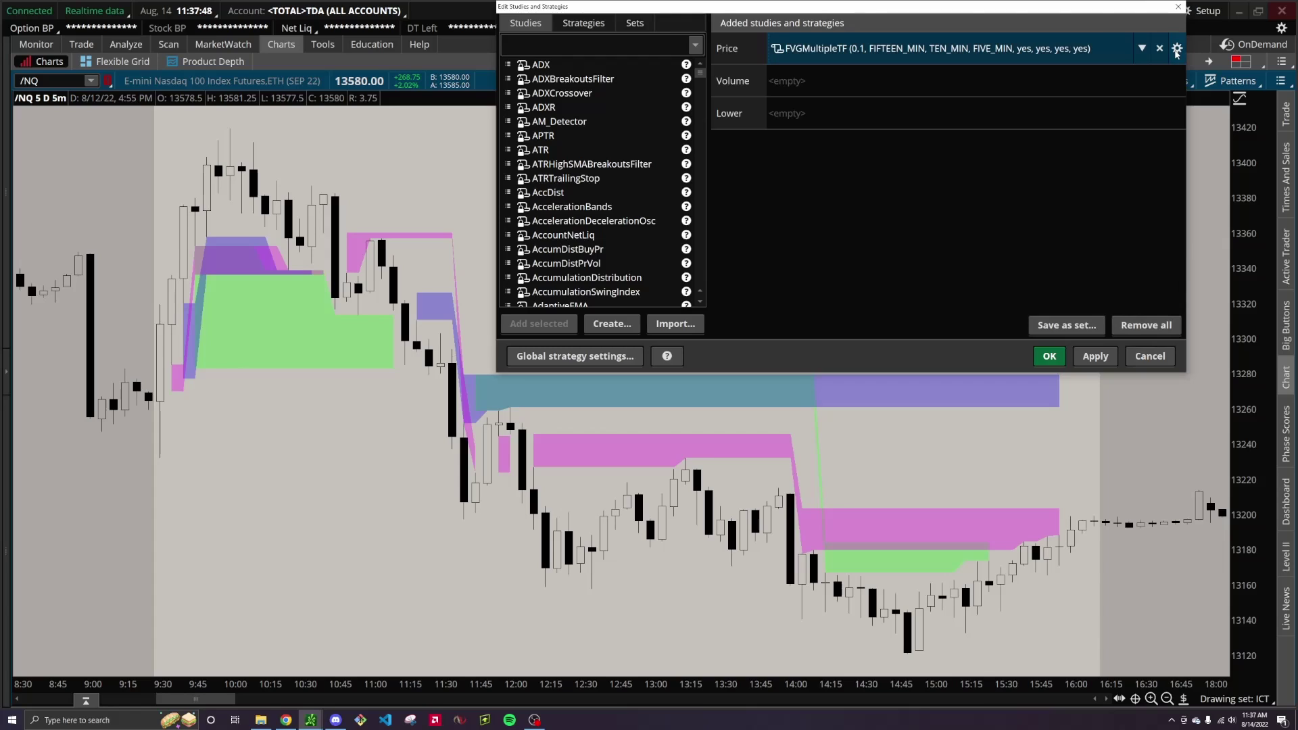
click(1177, 48)
drag(960, 17, 1112, 21)
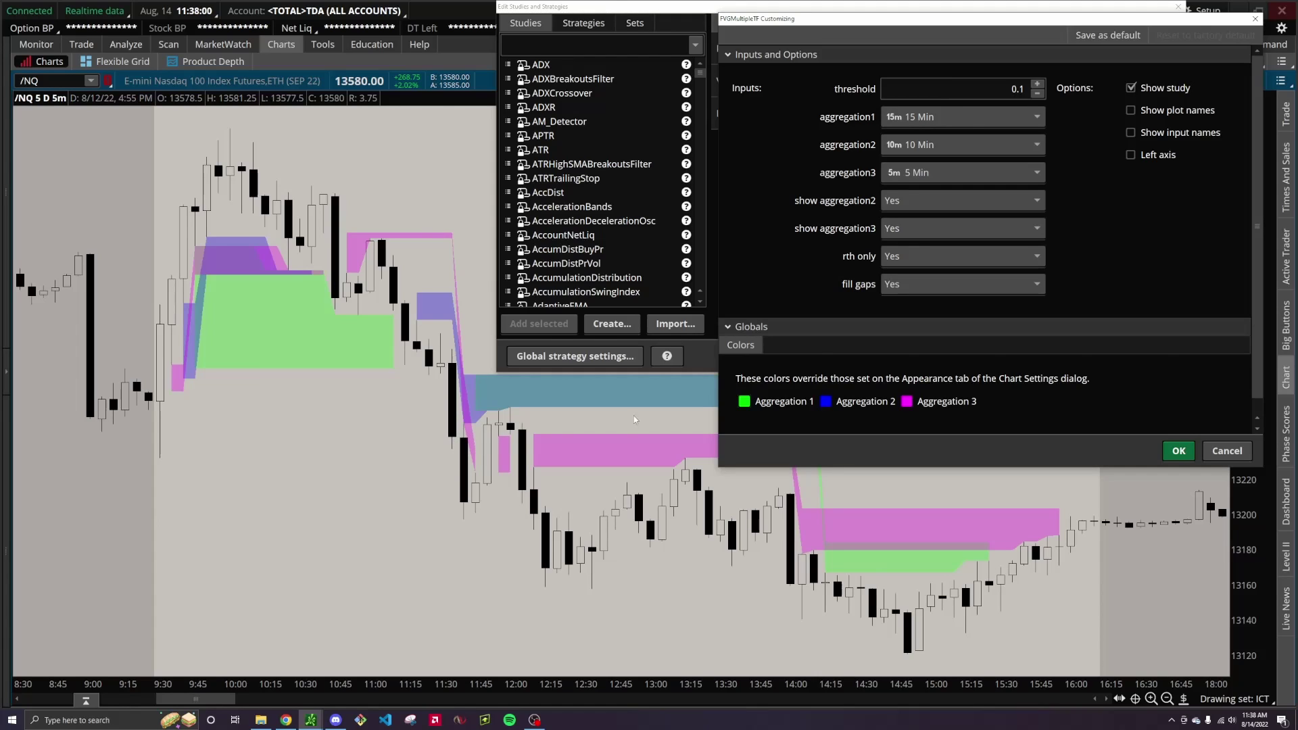
click(967, 286)
click(950, 337)
click(1178, 451)
click(1105, 357)
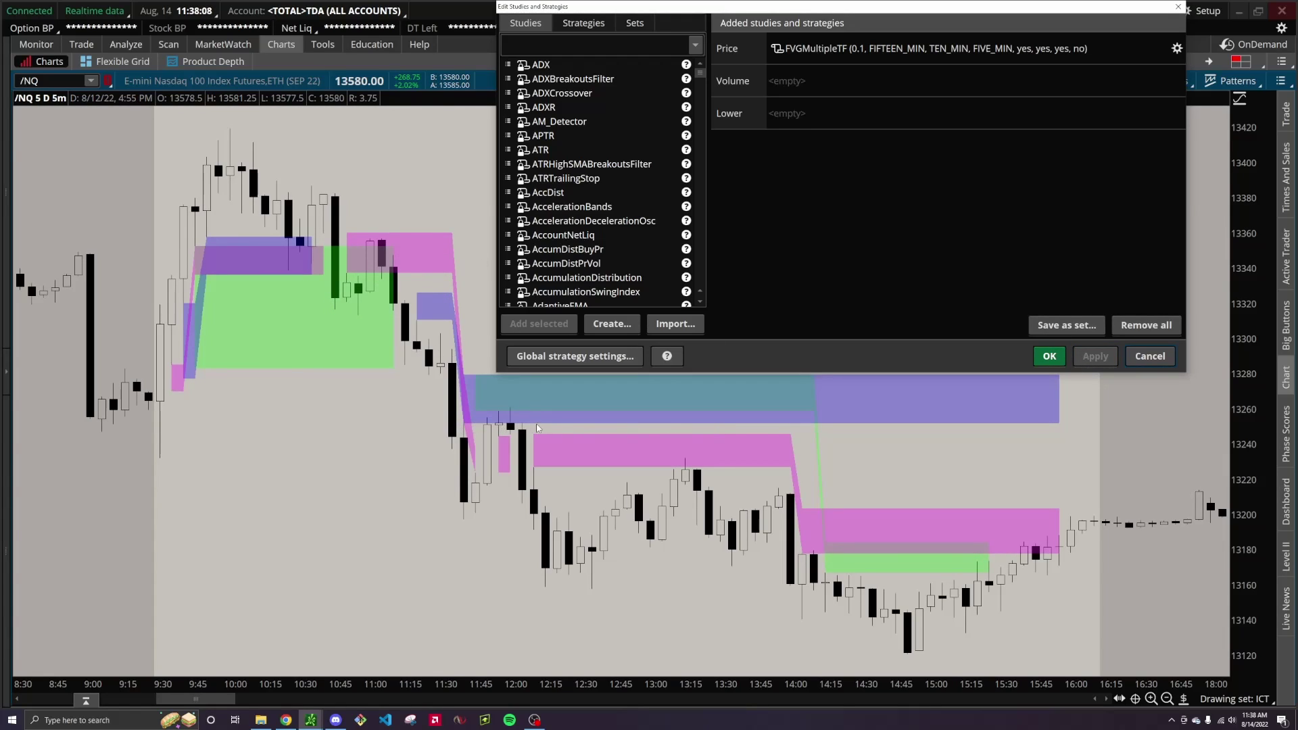
click(1150, 356)
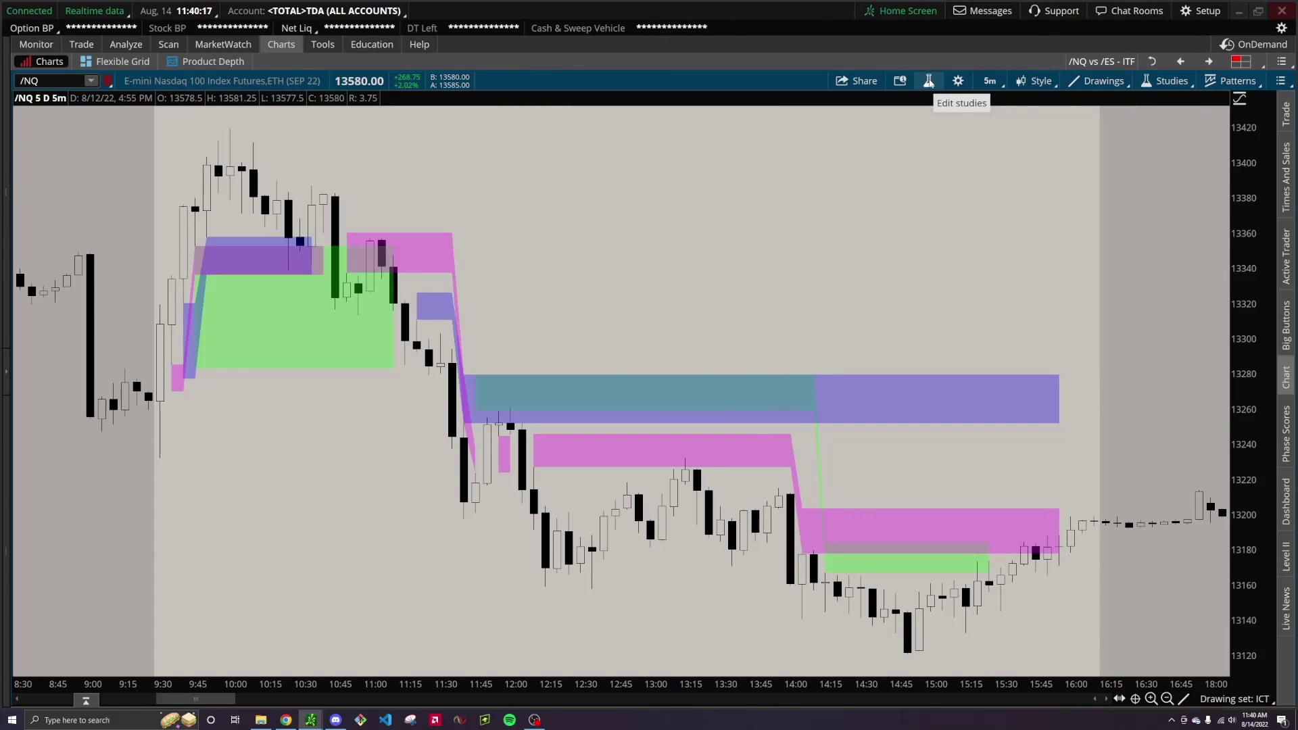
click(928, 82)
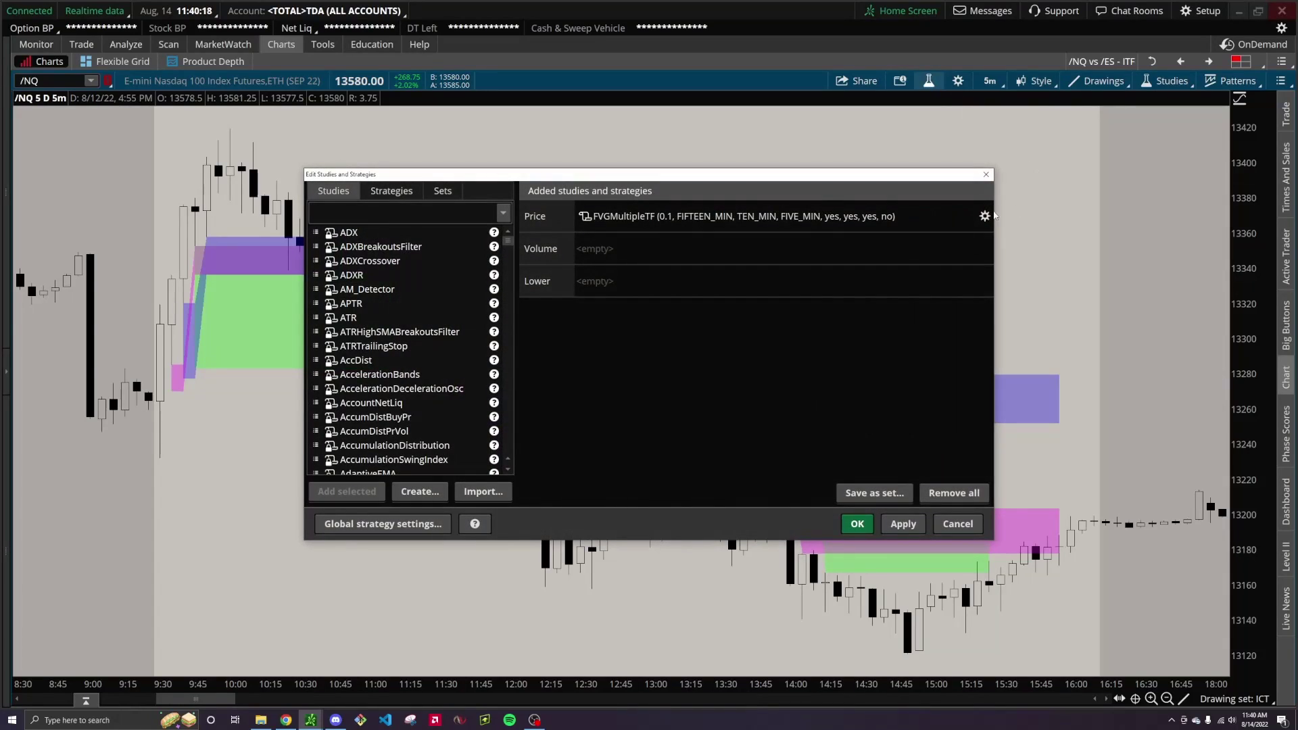
click(986, 216)
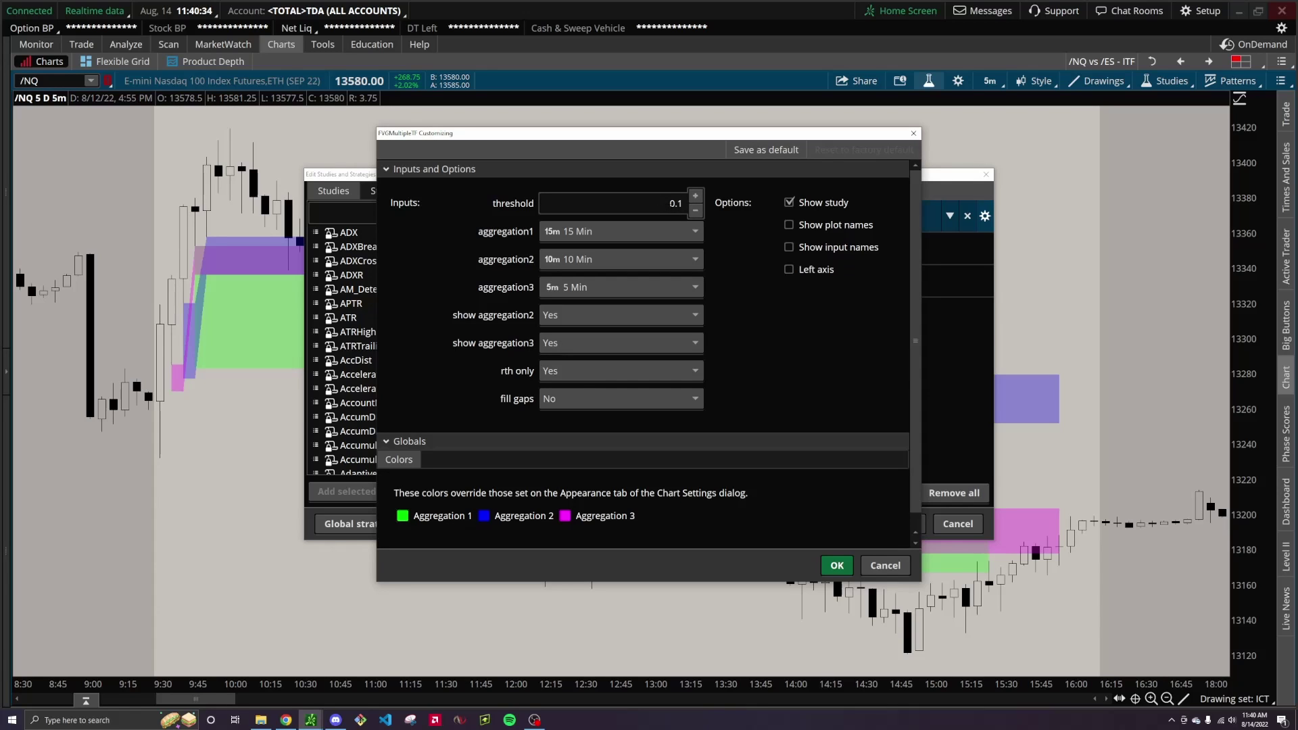
click(696, 212)
click(837, 565)
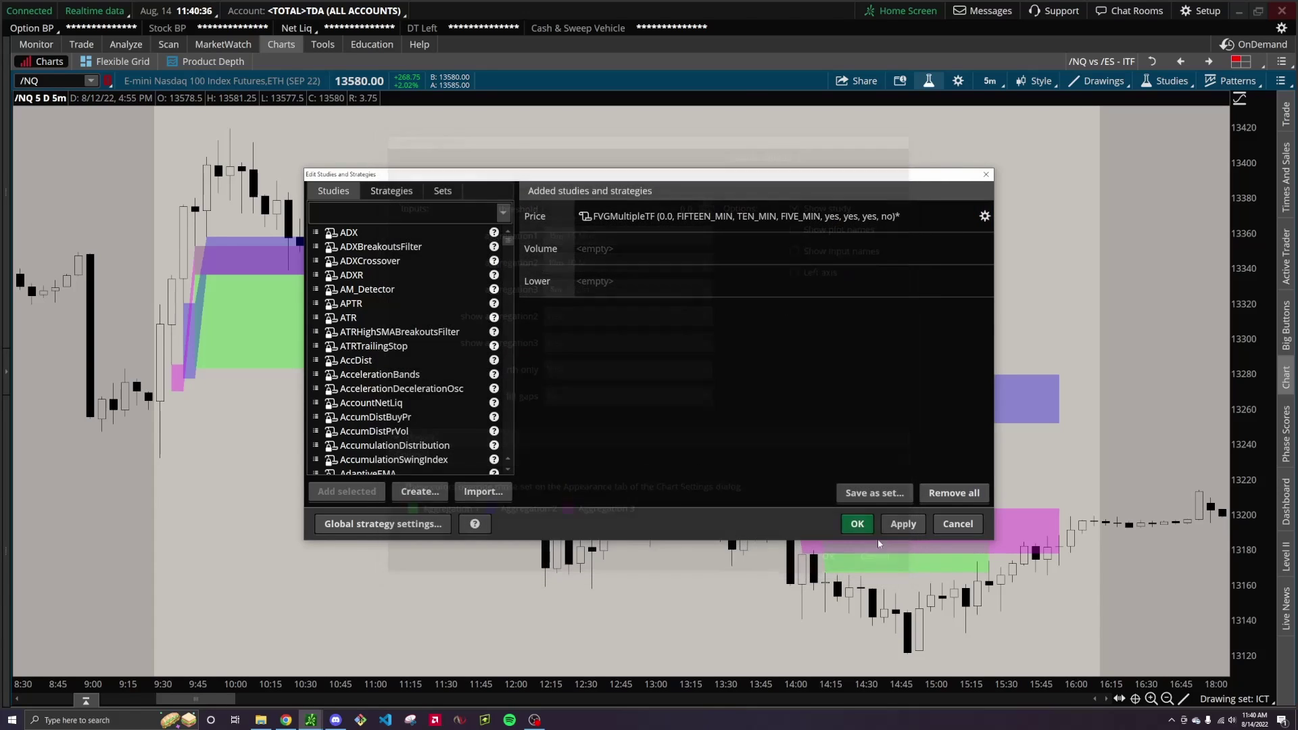
click(856, 522)
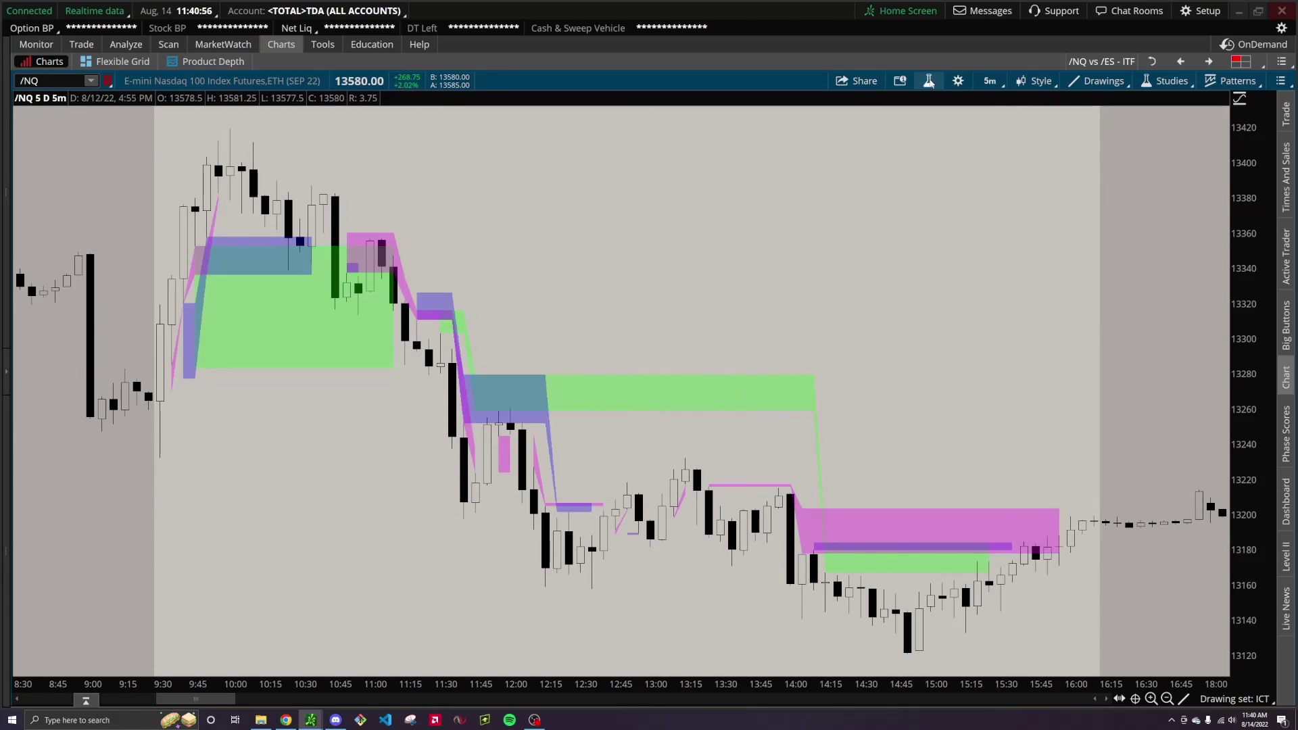
click(929, 80)
click(984, 216)
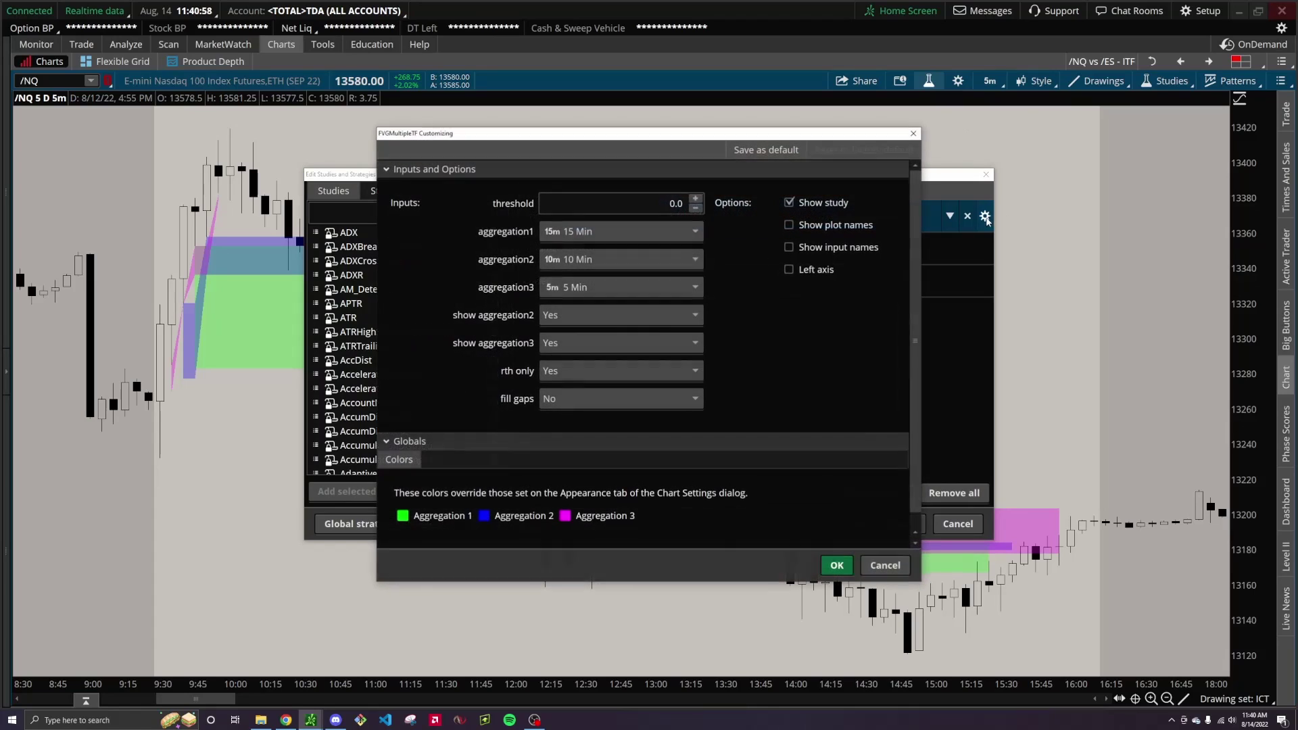
click(695, 197)
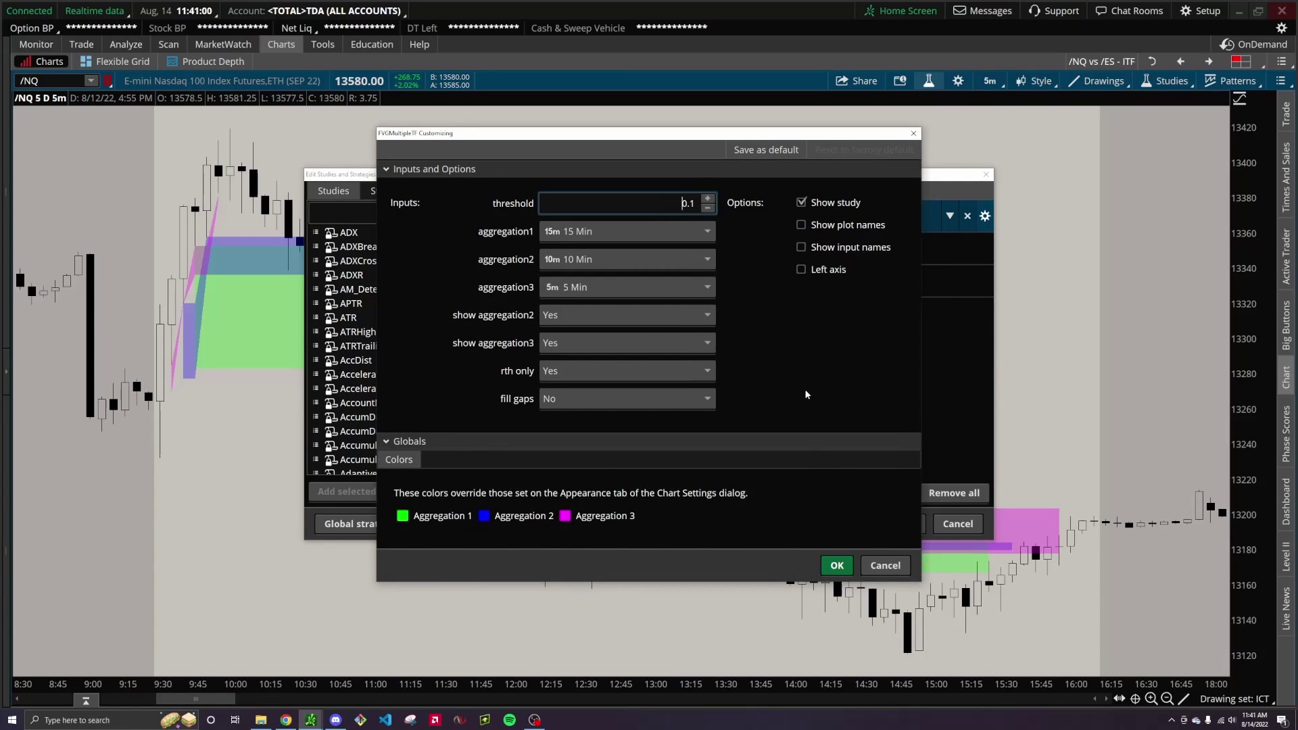
click(836, 565)
click(859, 524)
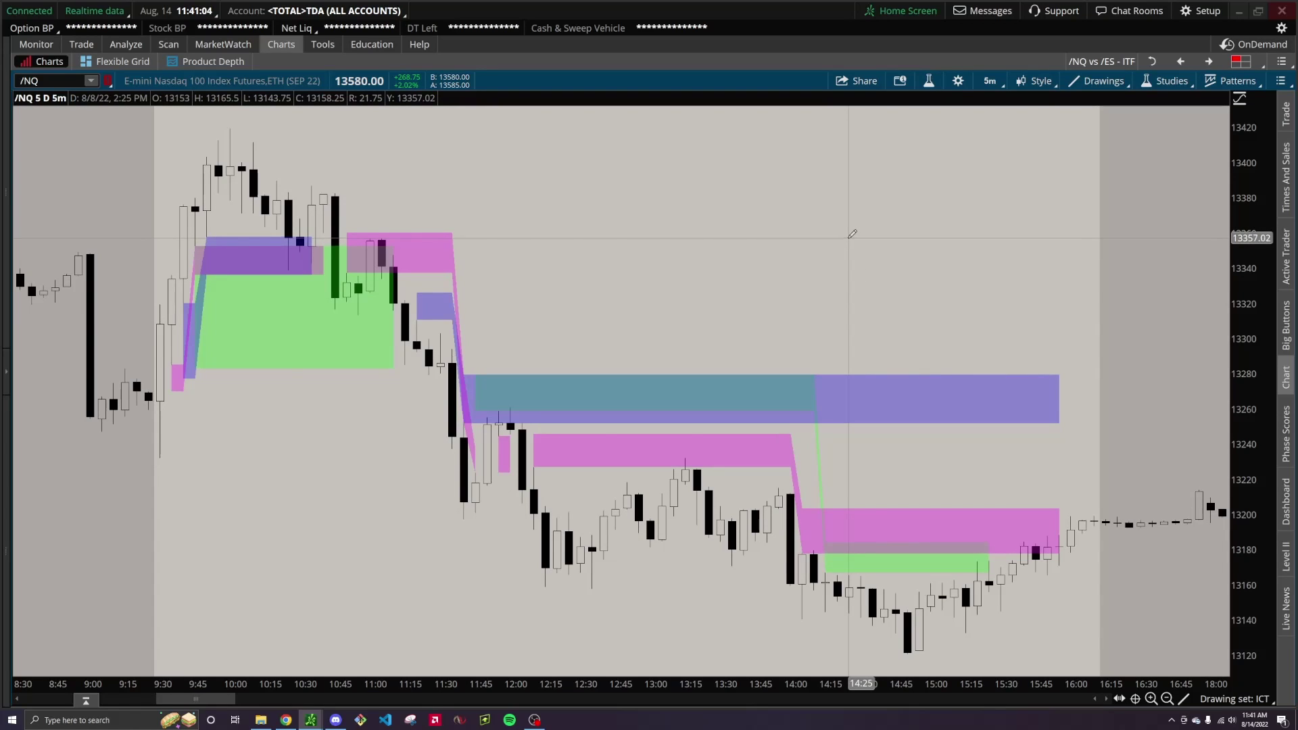
right_click(556, 188)
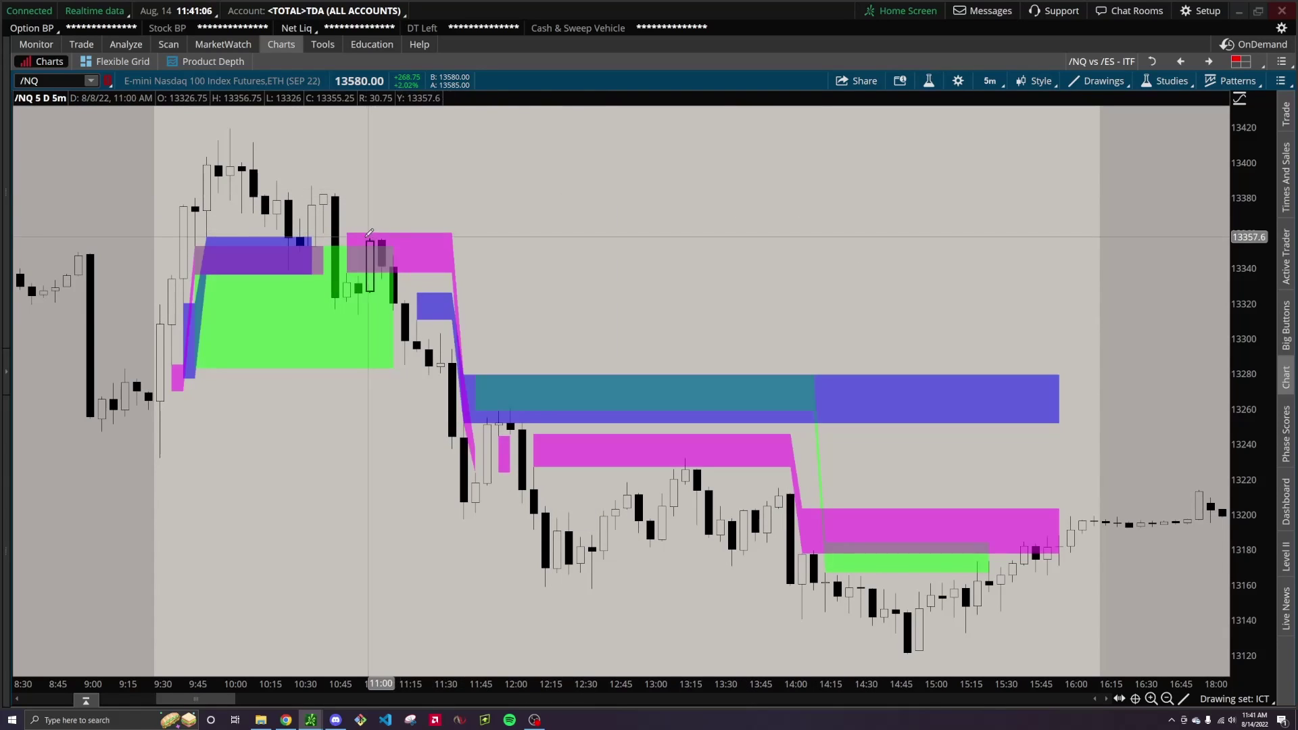
click(325, 231)
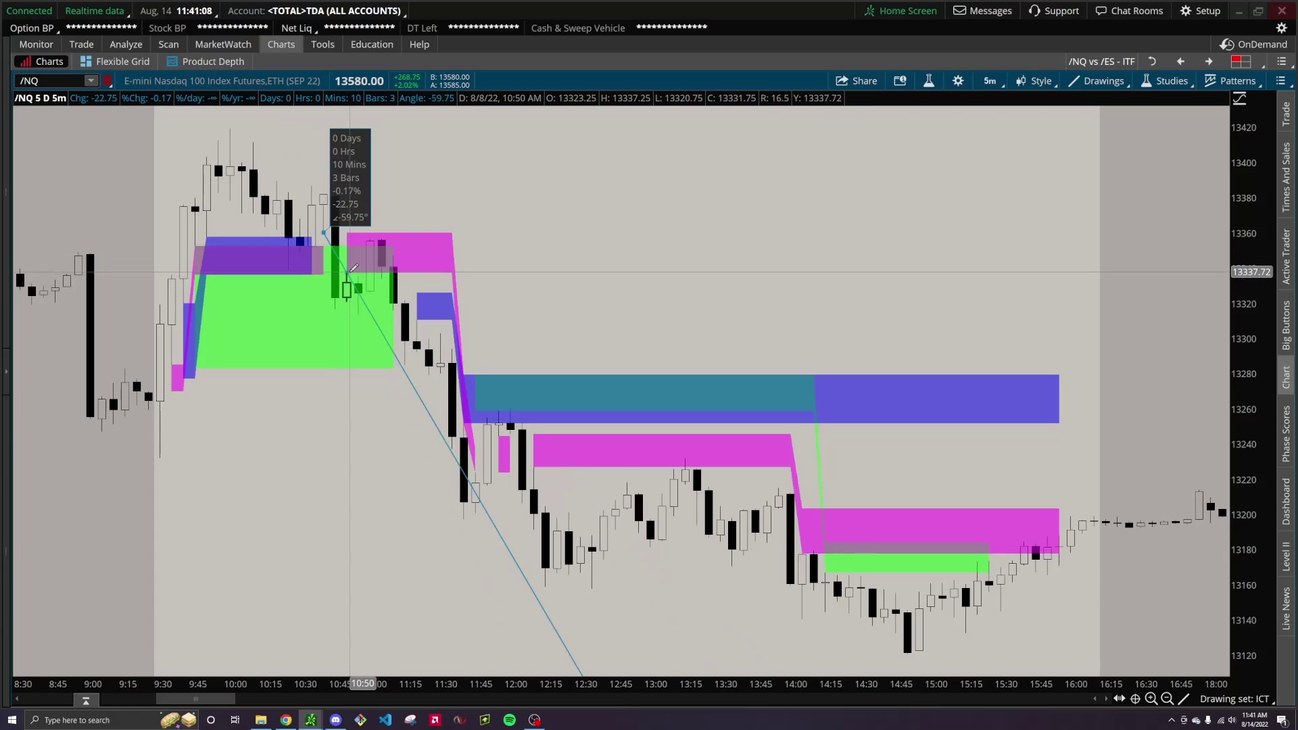
click(351, 271)
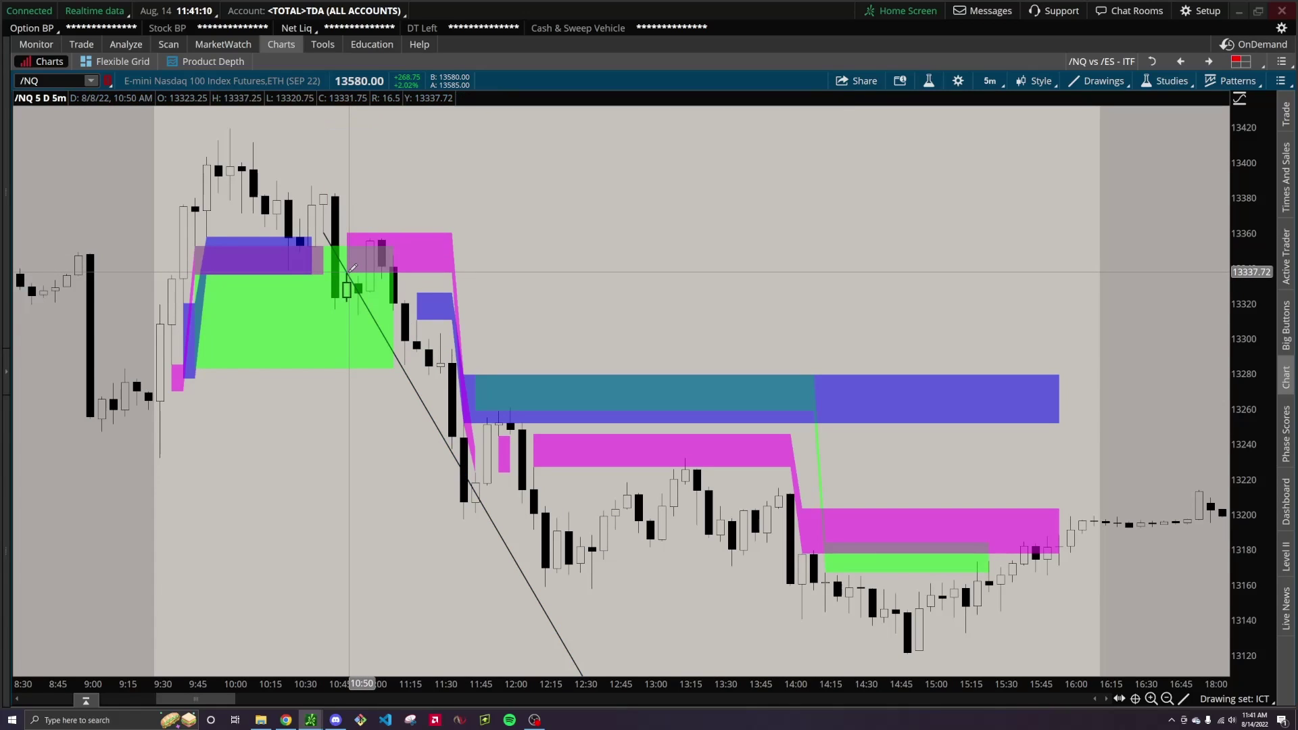
right_click(406, 372)
click(488, 361)
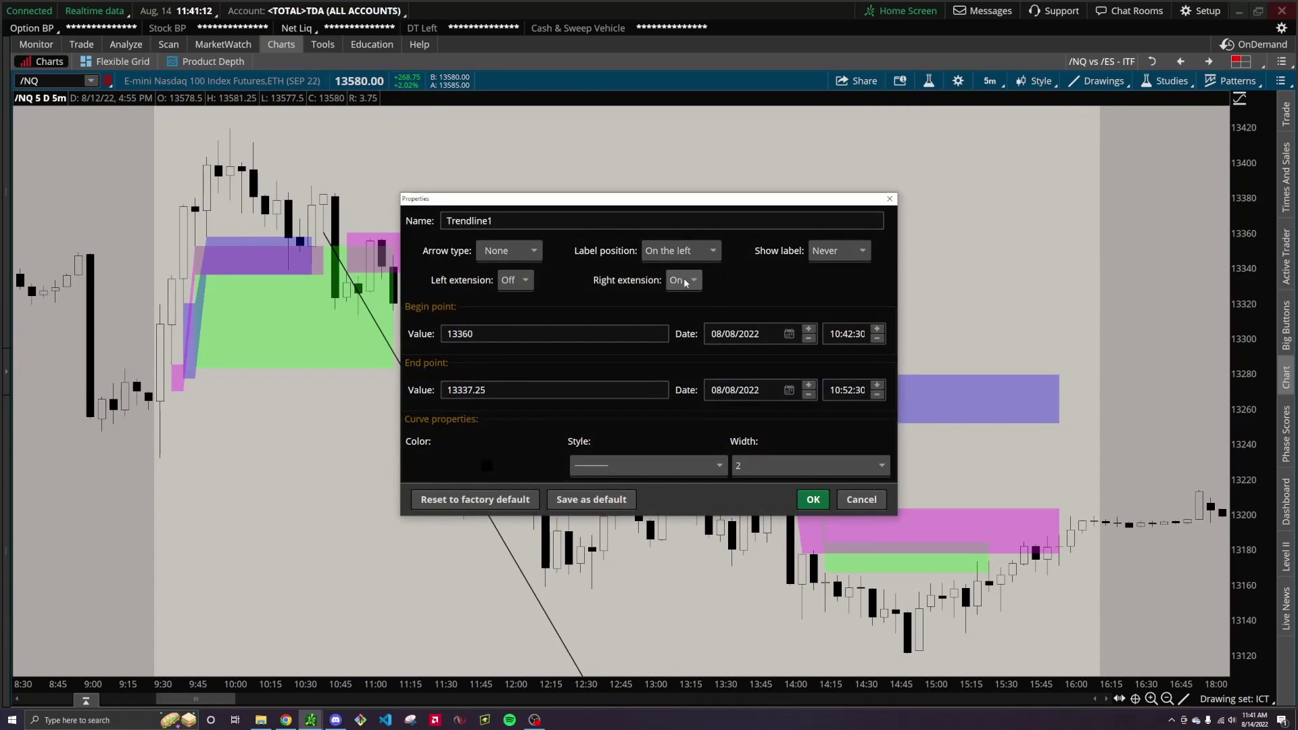
click(686, 282)
click(686, 319)
click(840, 251)
click(833, 278)
click(813, 499)
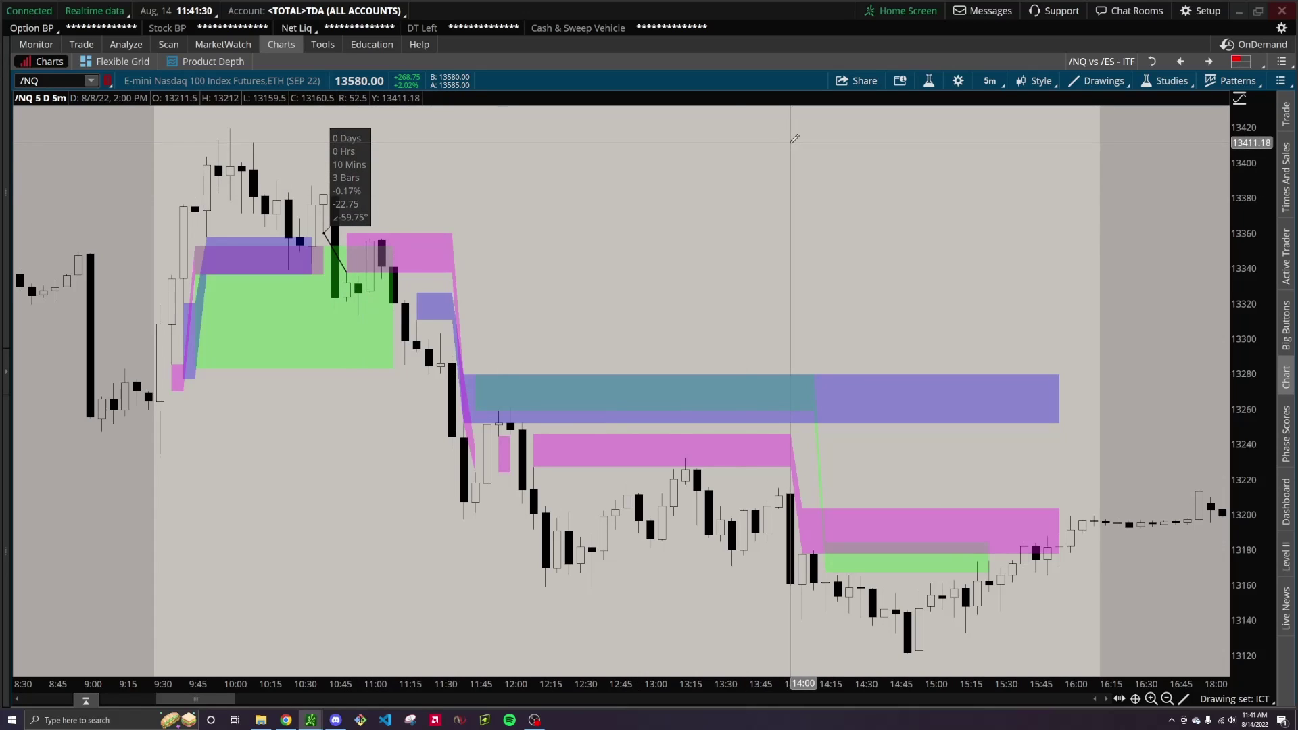
right_click(333, 236)
click(378, 316)
middle_click(583, 270)
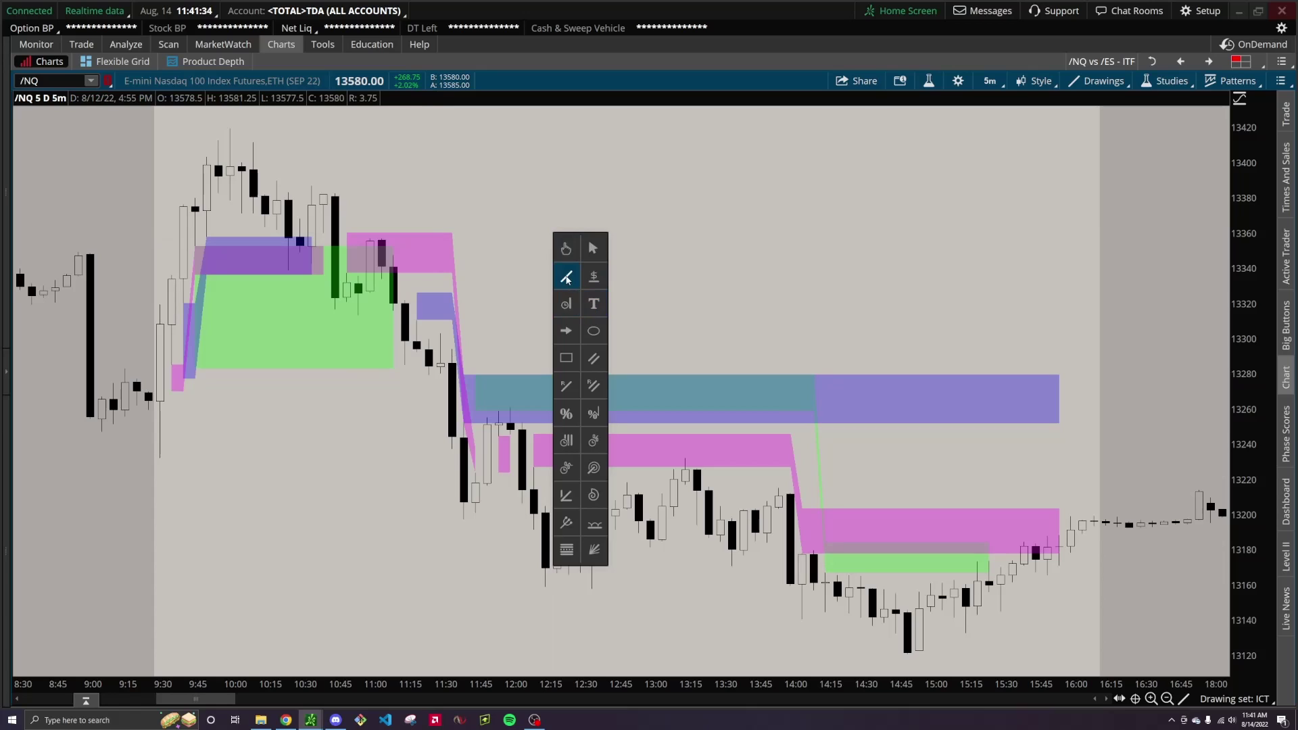
click(566, 277)
click(385, 275)
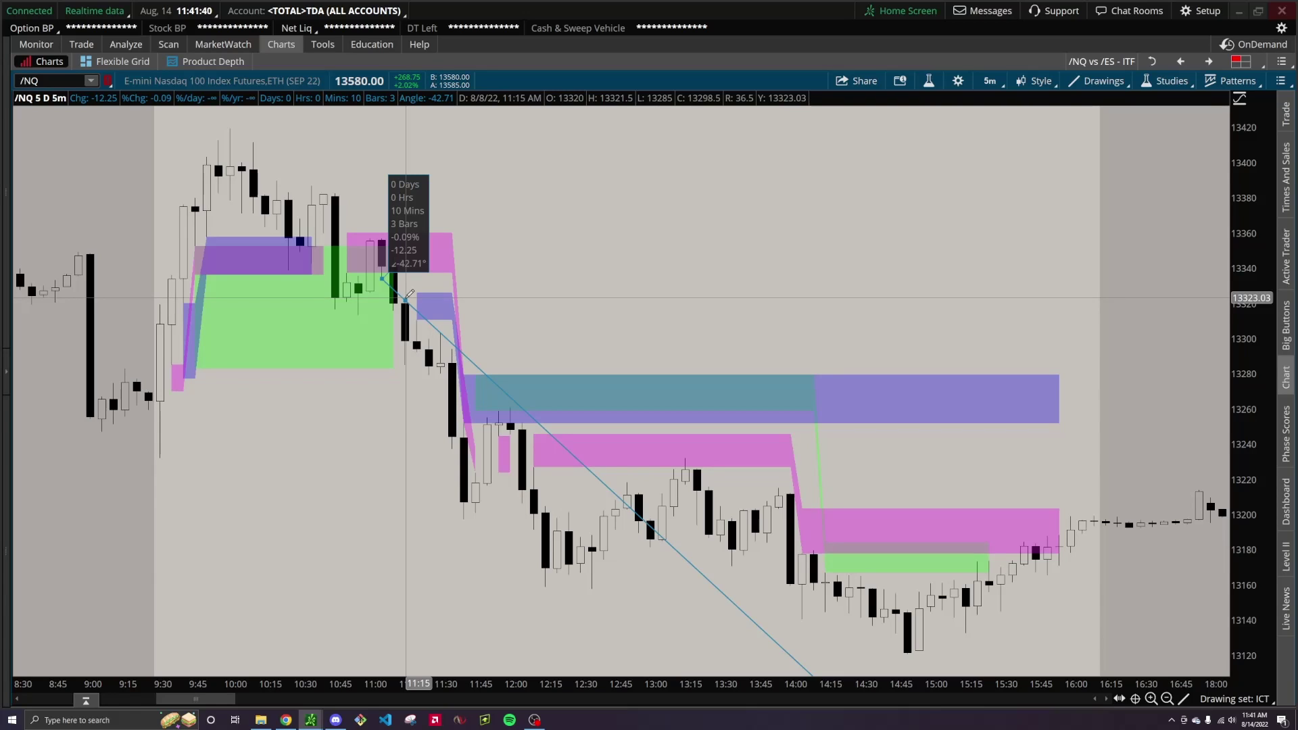
right_click(582, 272)
click(775, 26)
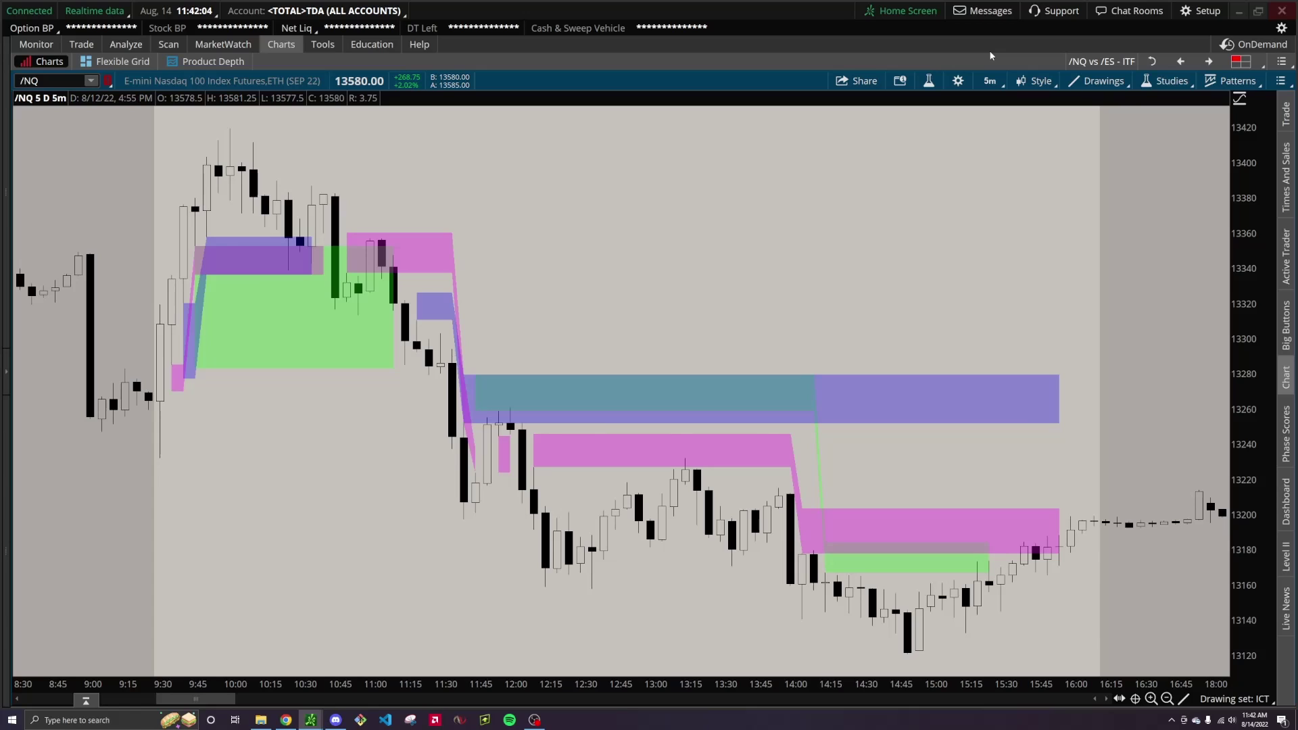
Step: Set the FVGMultipleTF aggregations to 3 Min, 2 Min and 1 Min and apply them
click(930, 81)
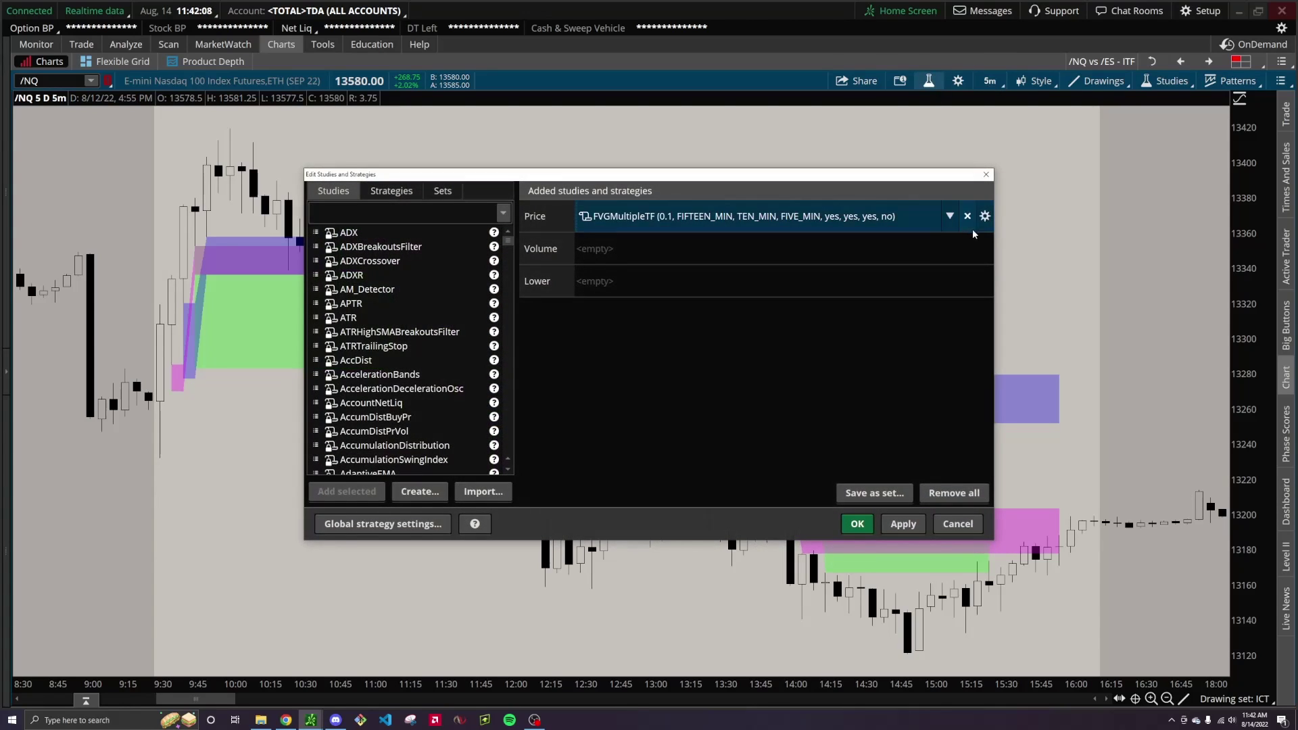
click(986, 216)
click(639, 237)
scroll(622, 323, up, 3)
click(626, 305)
click(634, 262)
scroll(621, 338, up, 3)
click(606, 346)
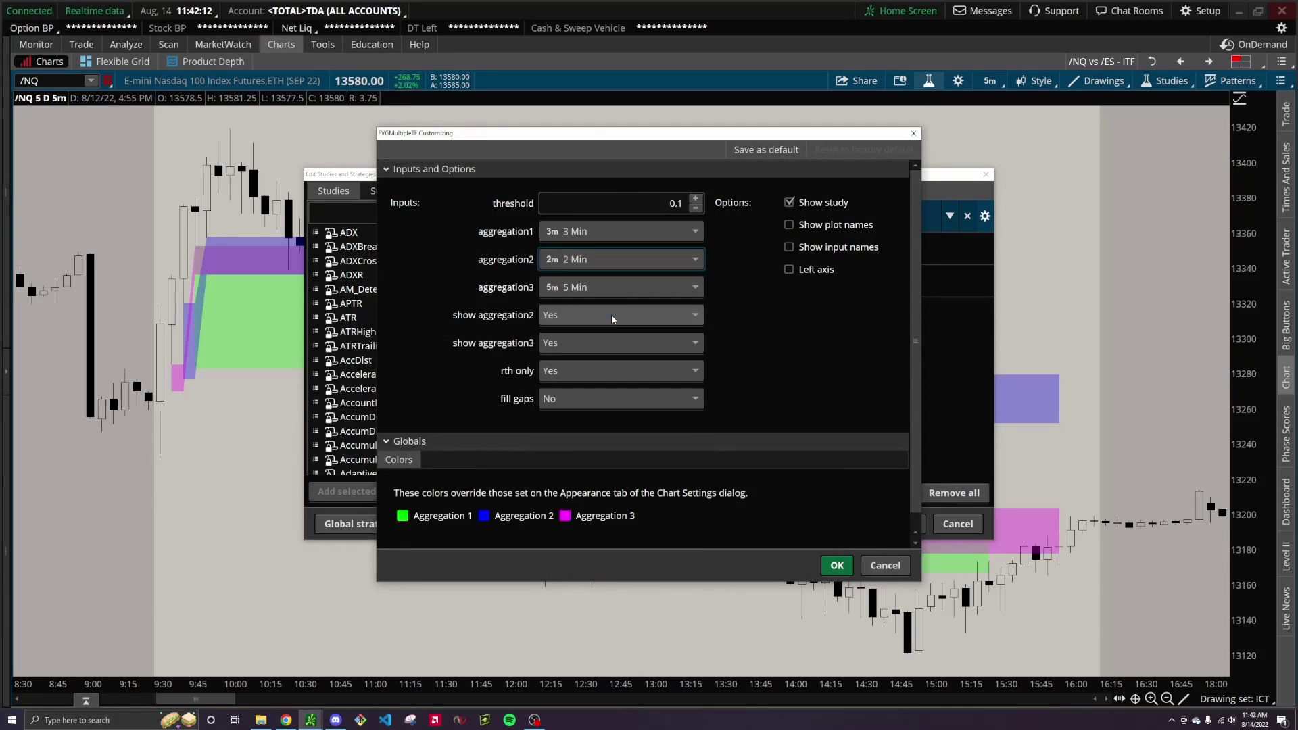
click(635, 287)
scroll(614, 331, up, 3)
click(614, 331)
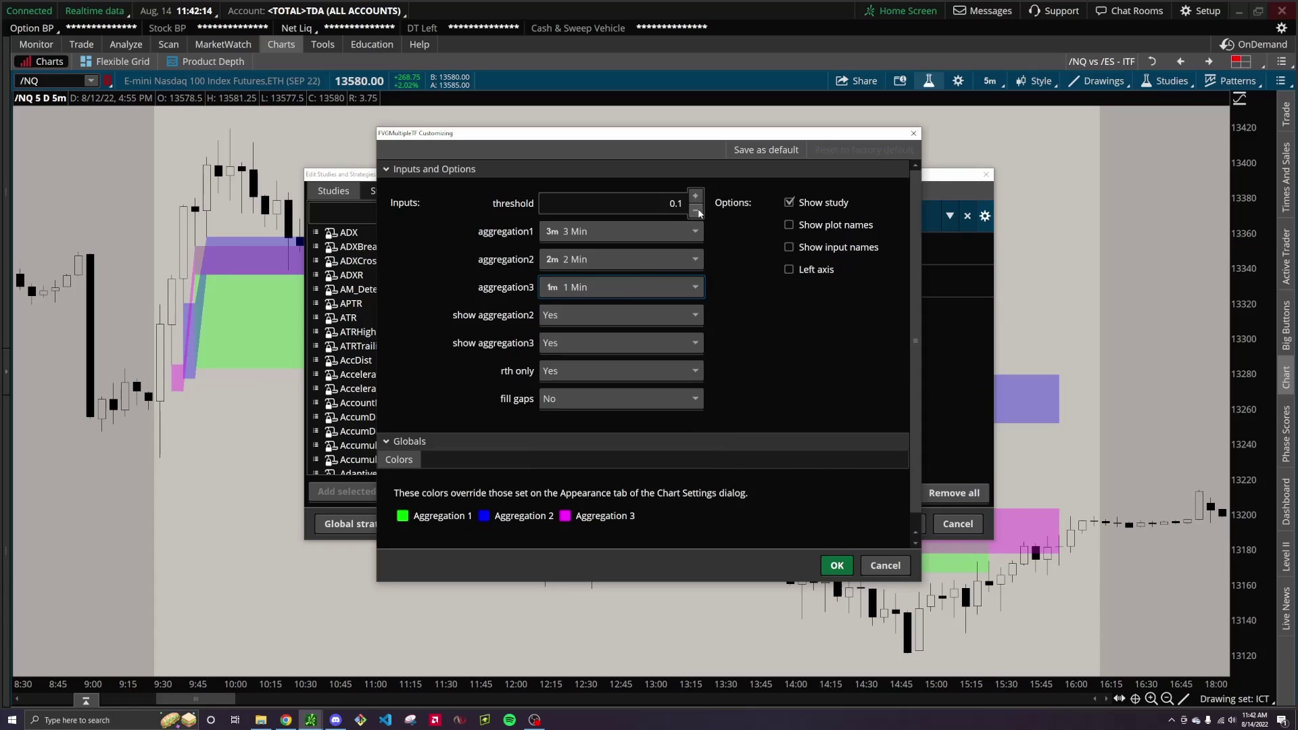
click(837, 566)
click(857, 524)
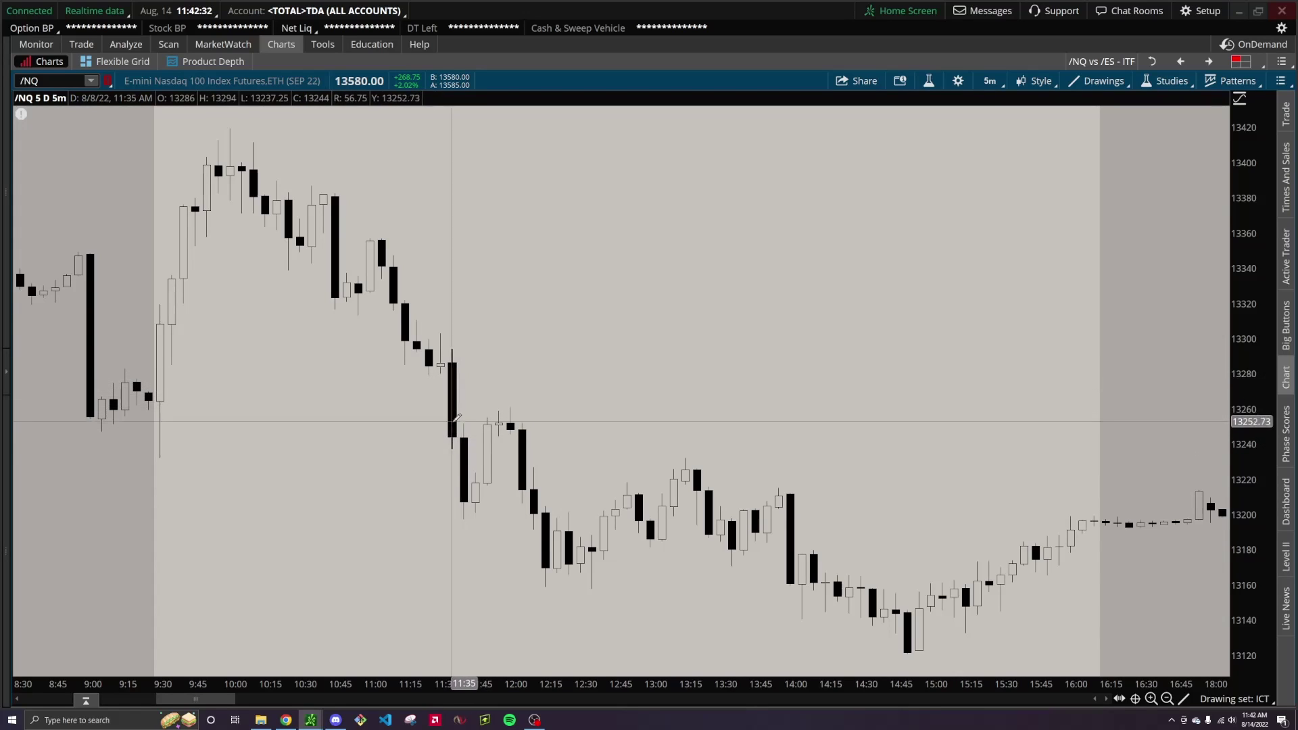
Step: Change the chart time frame from 5-minute to 1-minute bars
click(993, 82)
click(999, 106)
click(1019, 394)
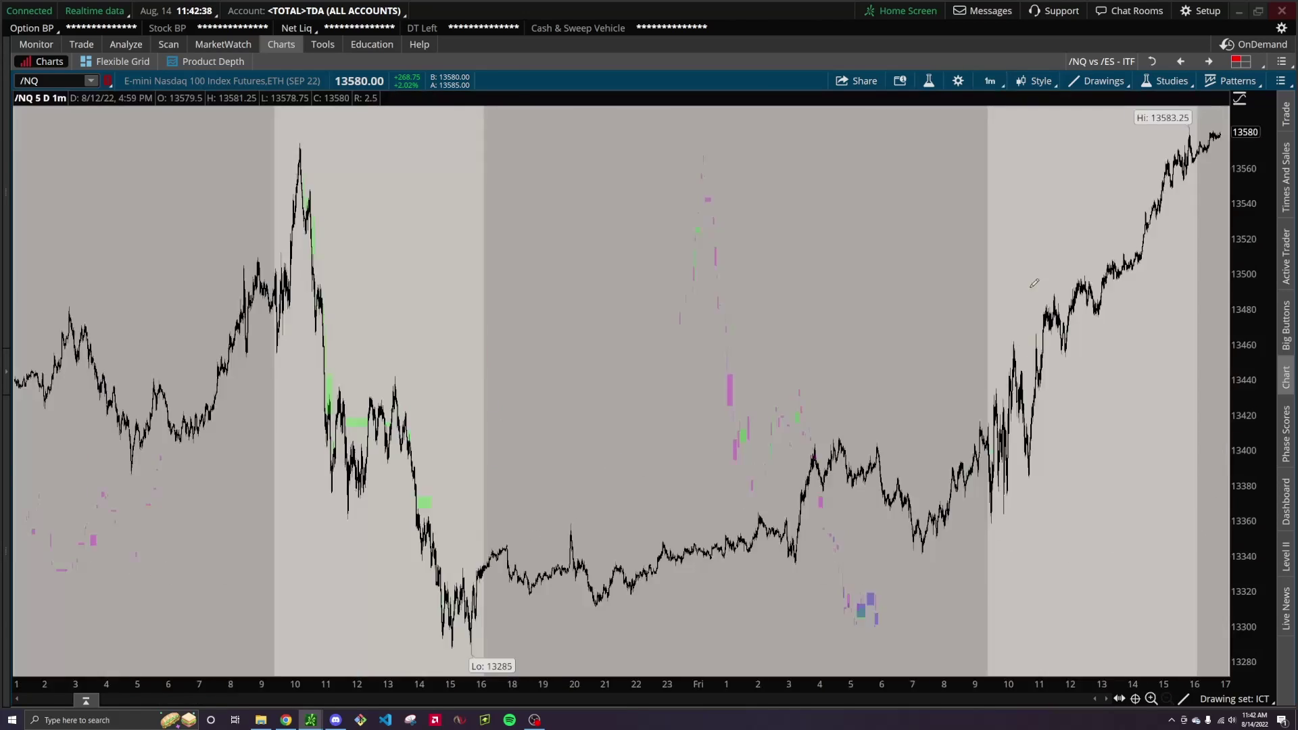
Step: Drag-zoom into the Aug 11 regular session and scroll to inspect the gap bands
drag(295, 521, 500, 523)
scroll(626, 604, up, 3)
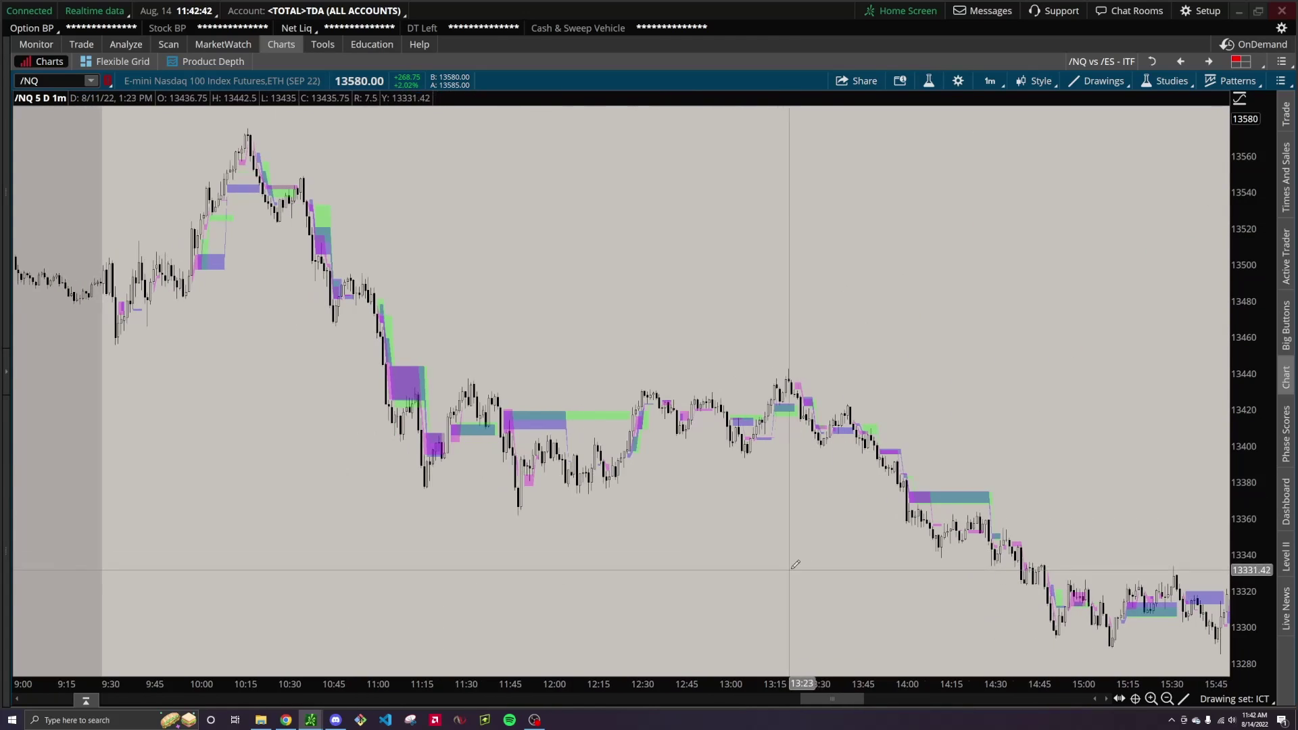
scroll(626, 605, up, 10)
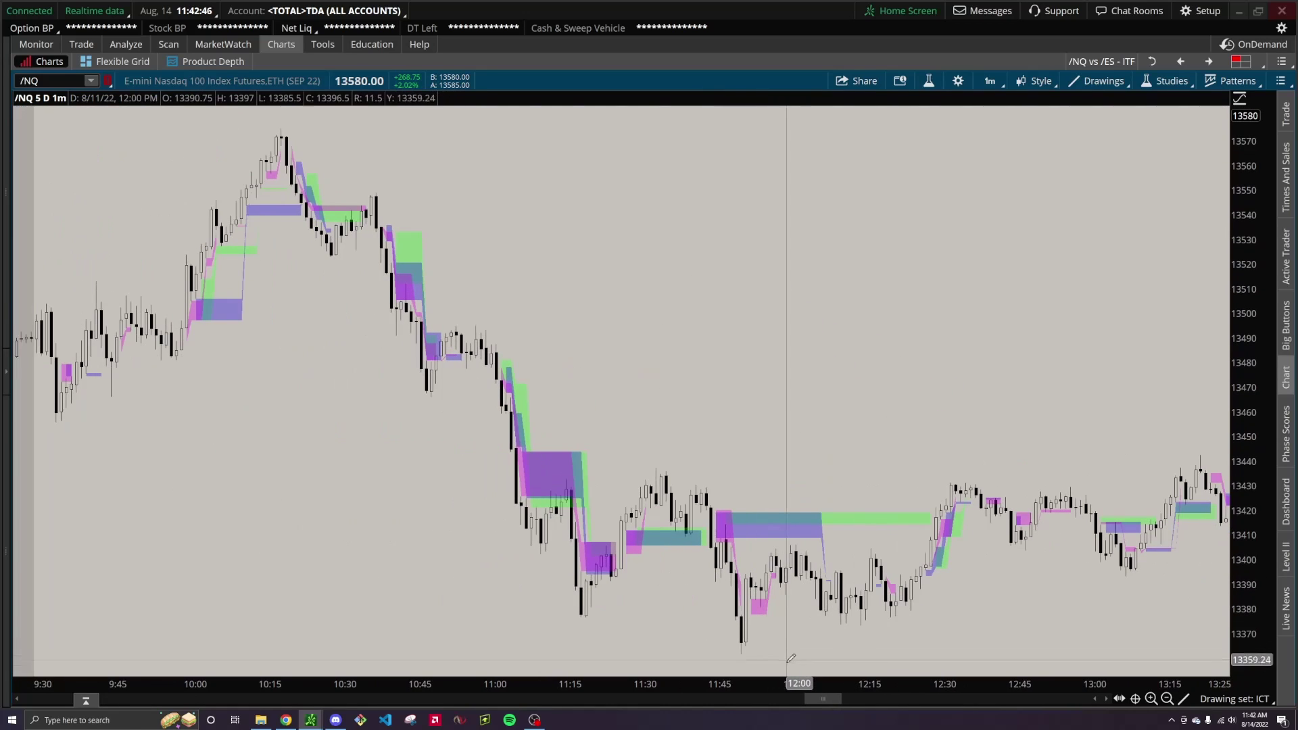
scroll(614, 406, up, 2)
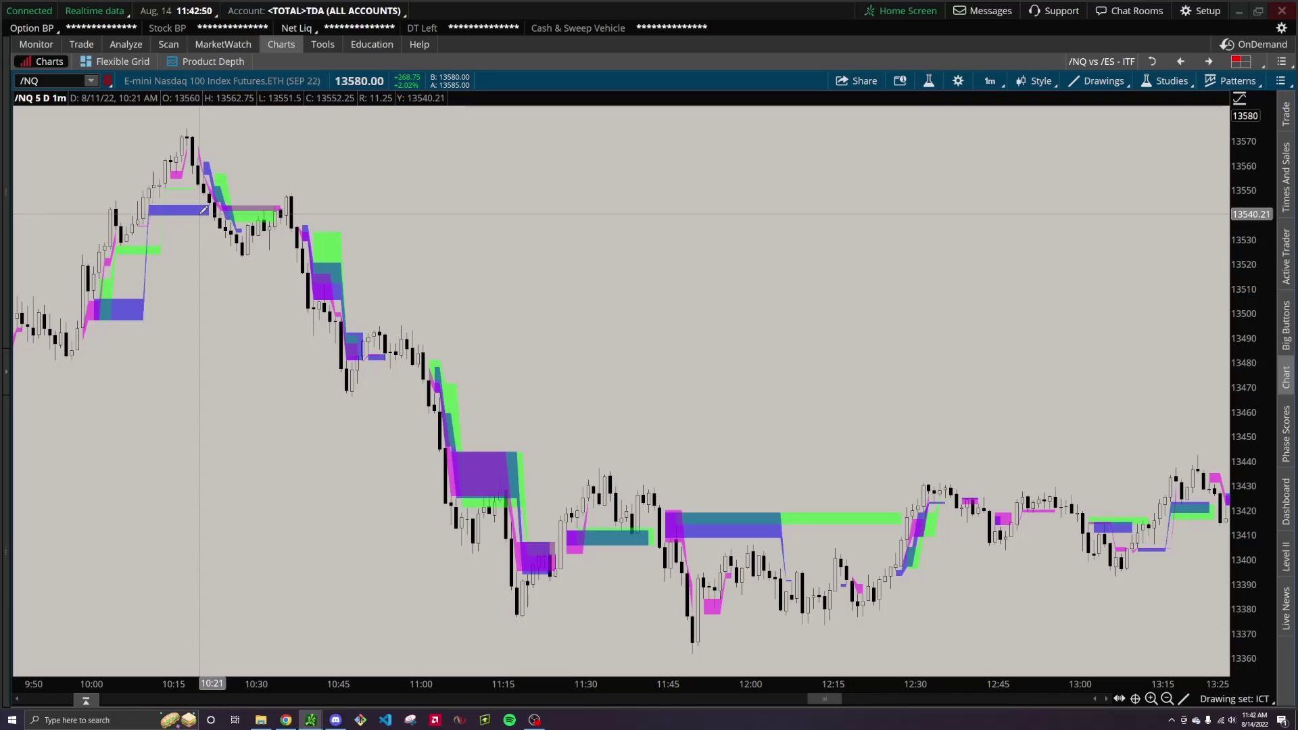
scroll(720, 452, up, 4)
scroll(719, 452, down, 4)
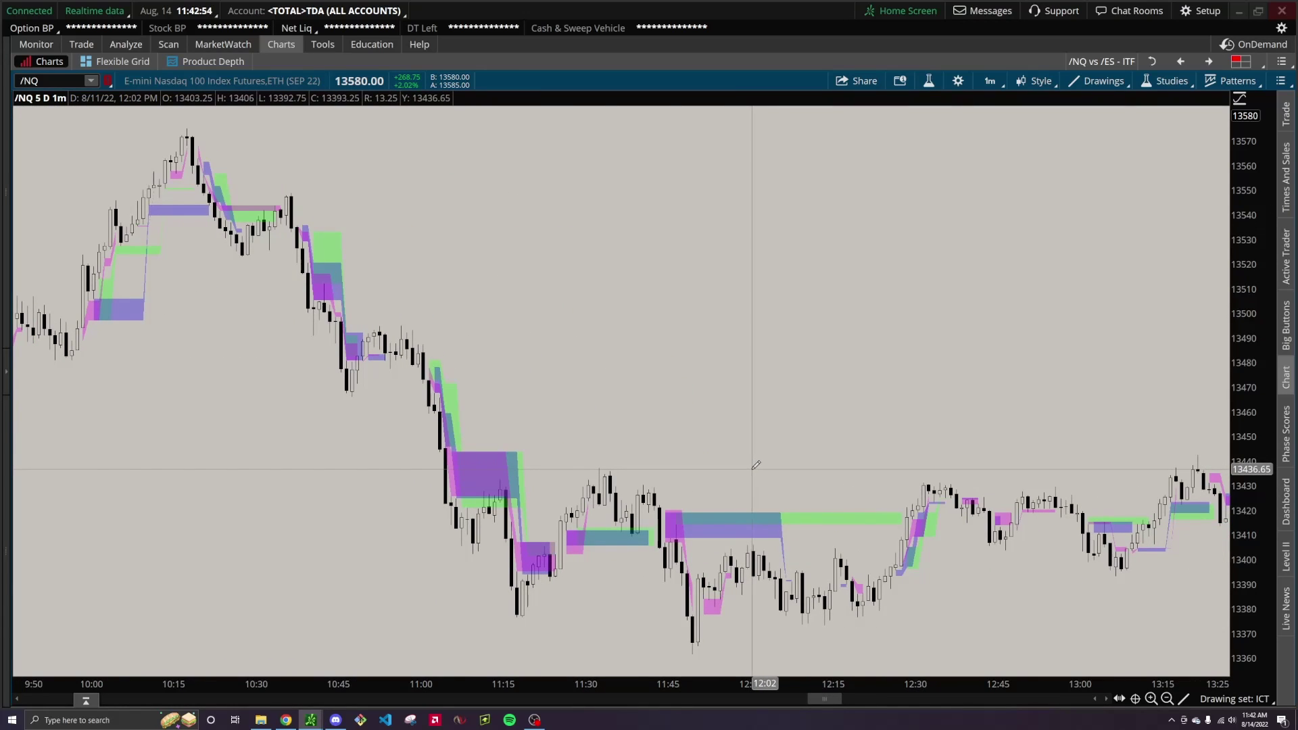
scroll(756, 465, down, 5)
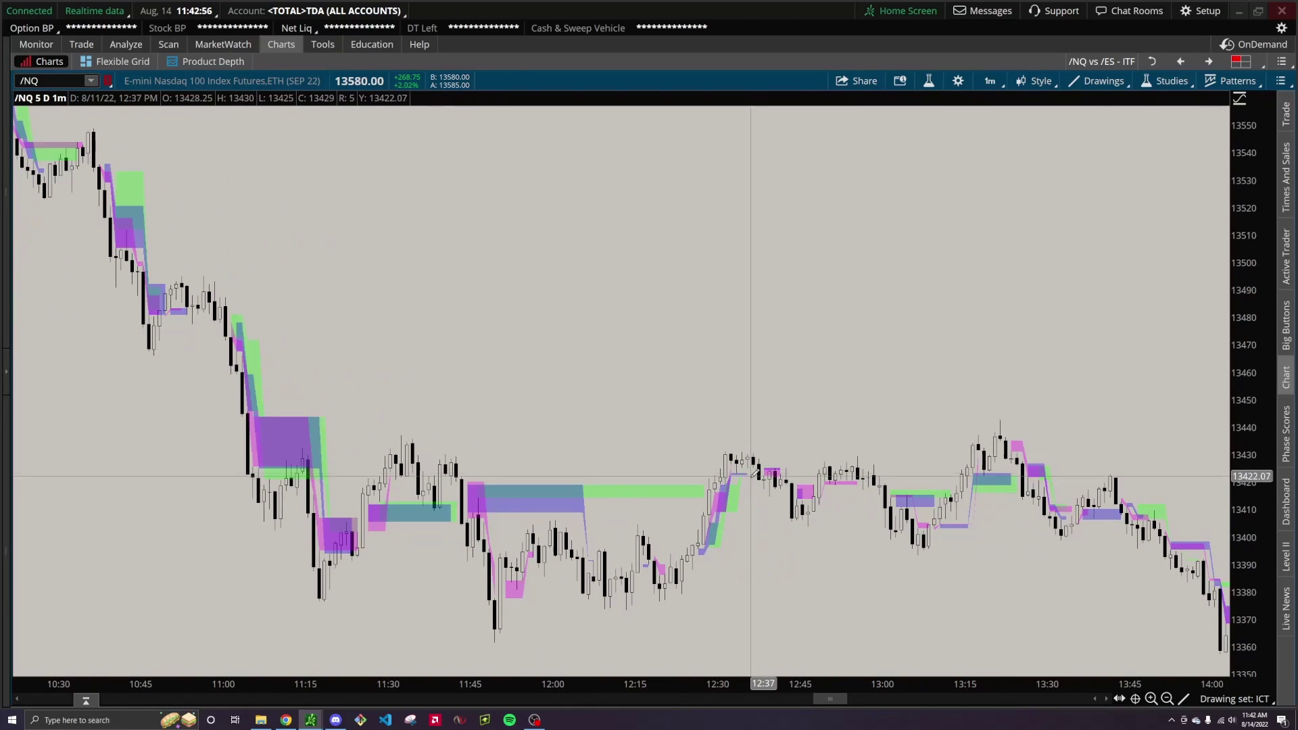
scroll(800, 576, up, 10)
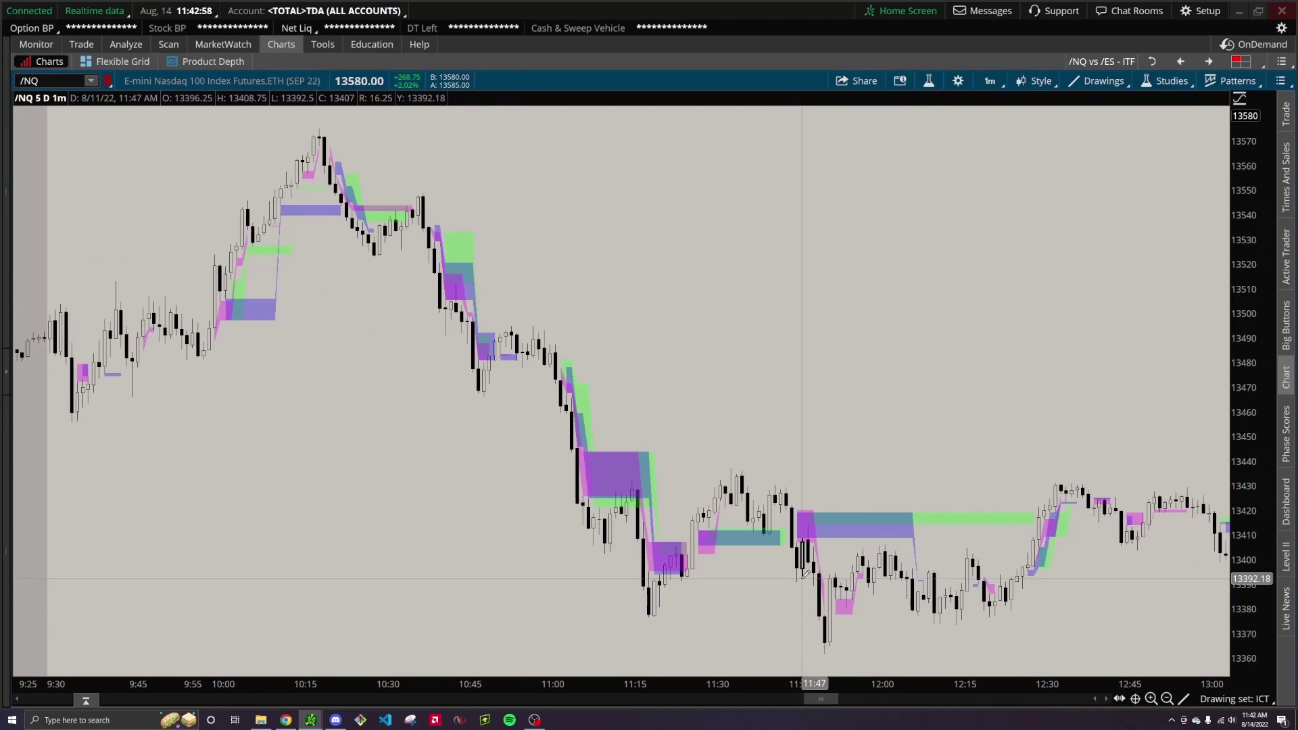
scroll(804, 574, down, 1)
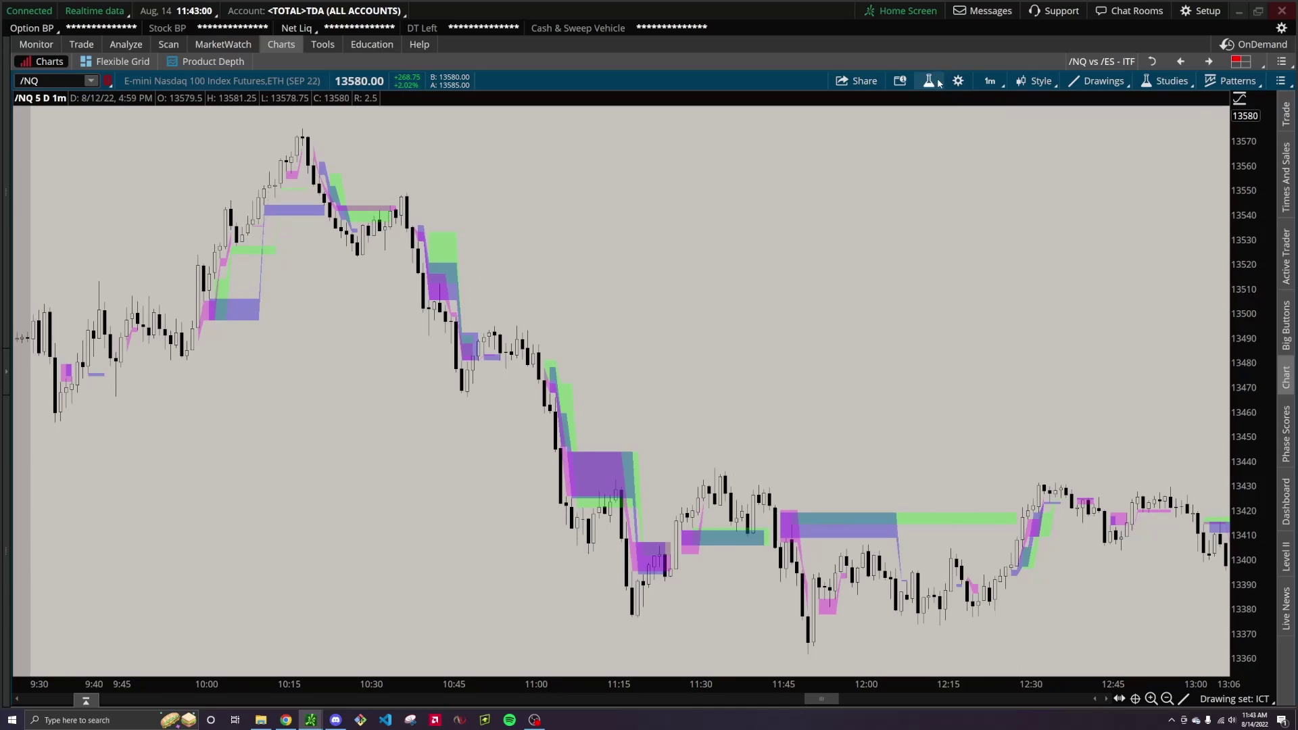
Step: Raise the FVGMultipleTF threshold to 0.1 with the spinner, apply it, and review the 1-minute chart
click(929, 81)
drag(899, 175, 1171, 28)
double_click(947, 69)
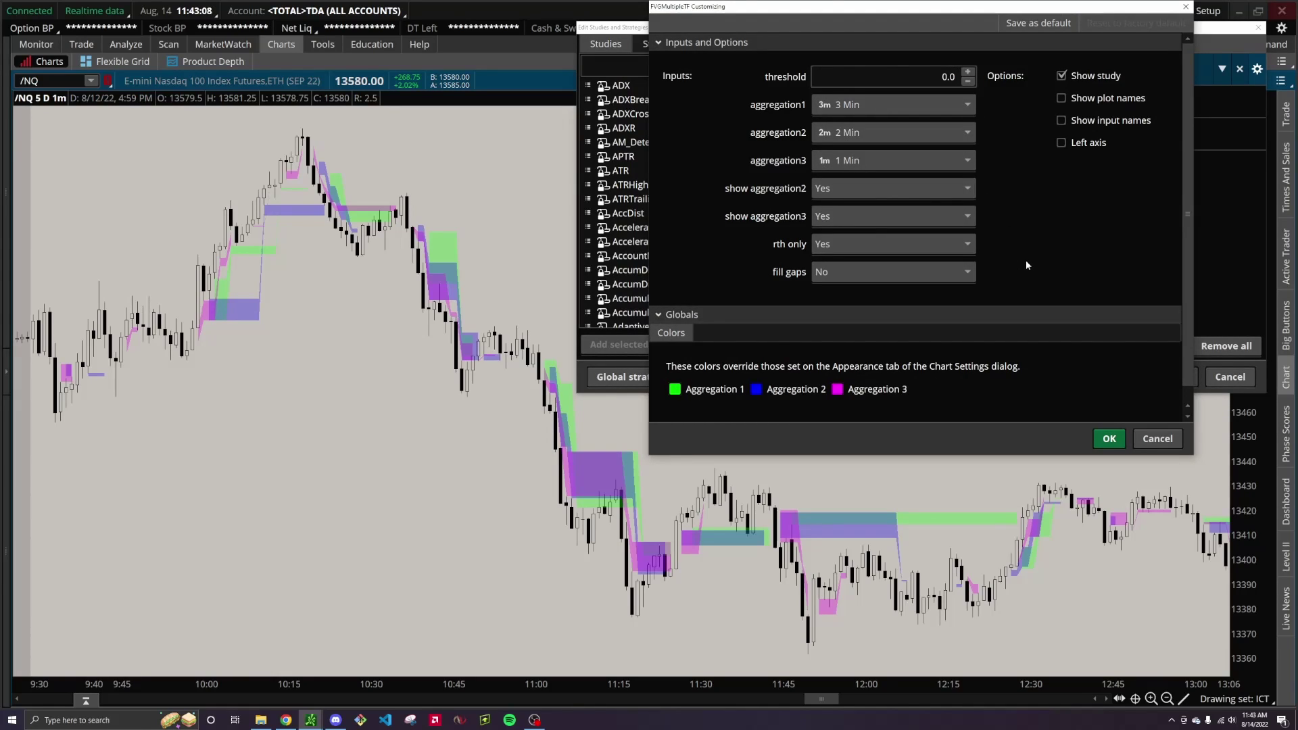
click(968, 68)
click(1110, 438)
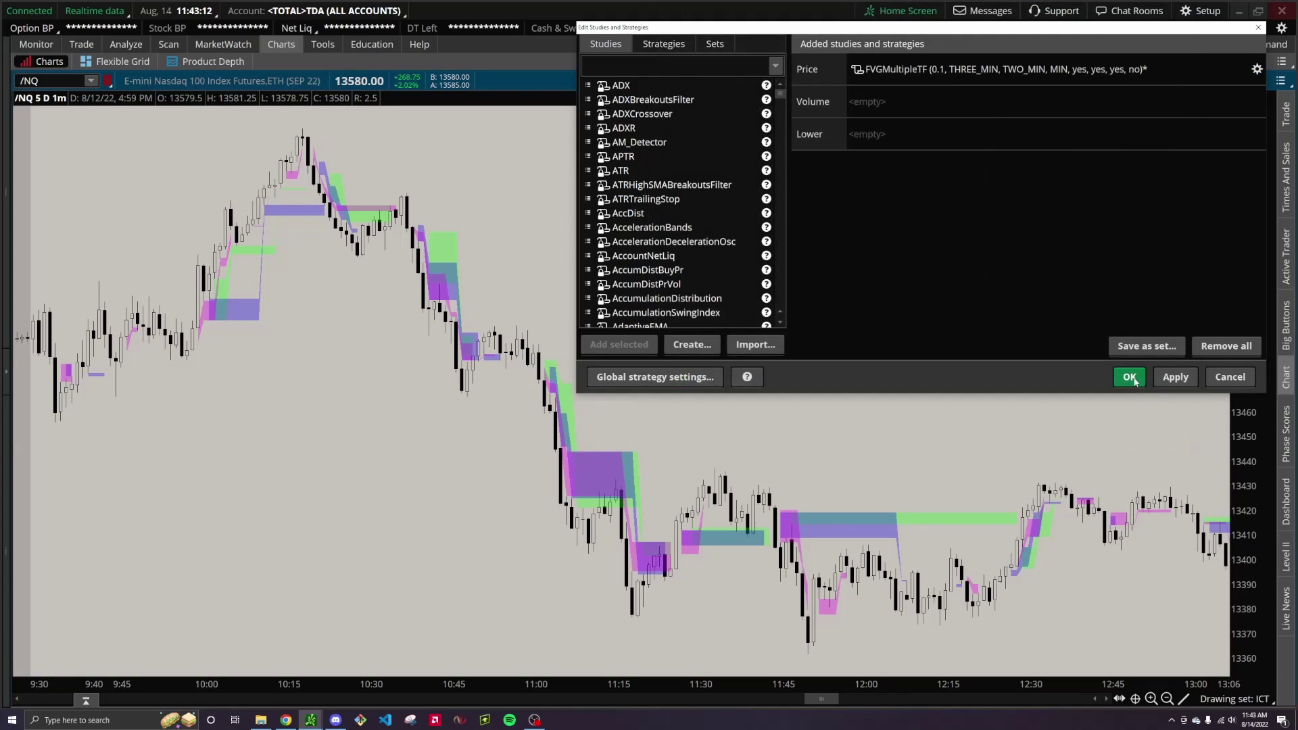
click(1130, 377)
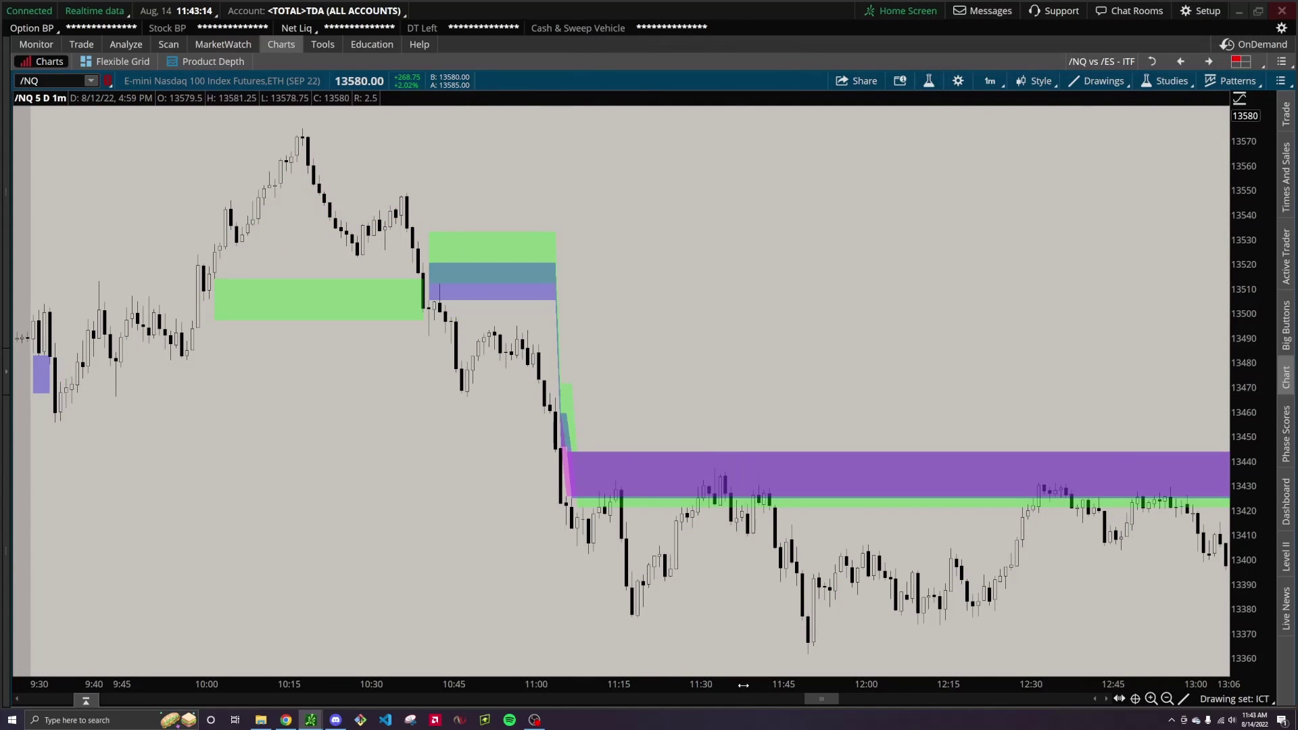
drag(740, 693, 830, 705)
scroll(830, 705, down, 3)
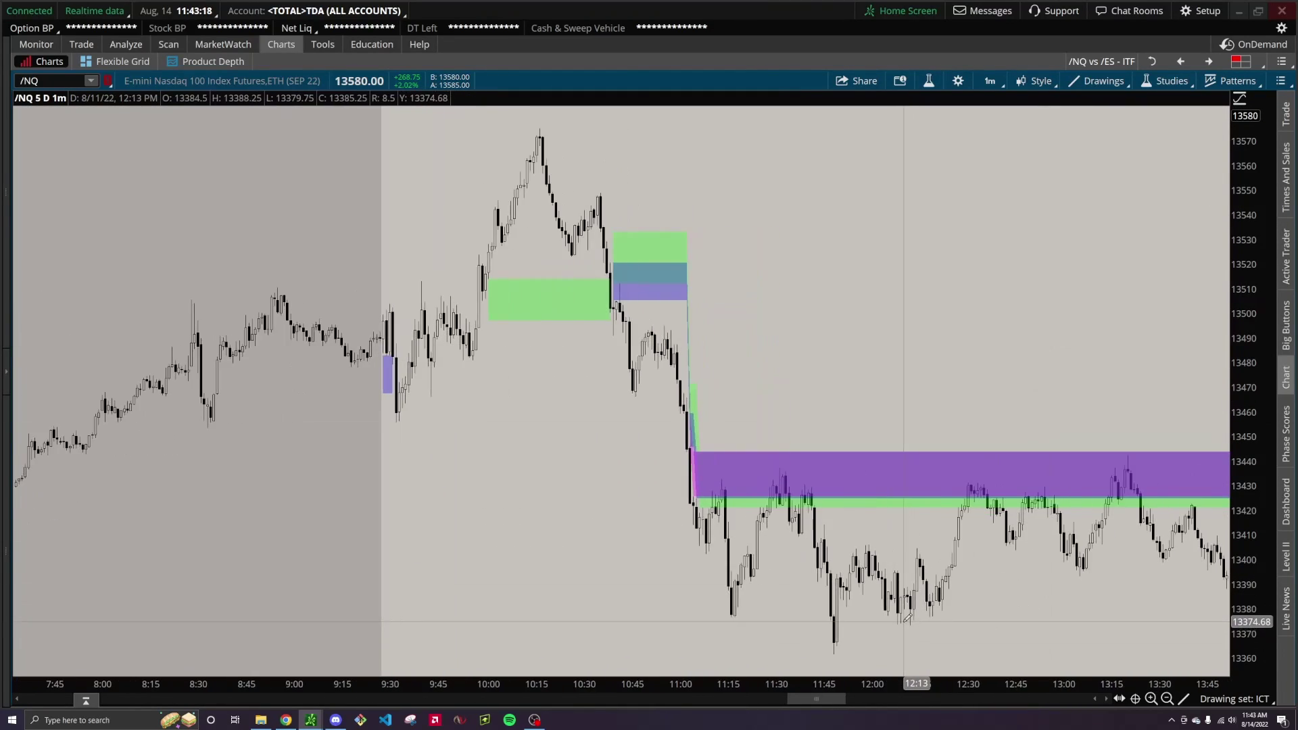
scroll(907, 617, down, 5)
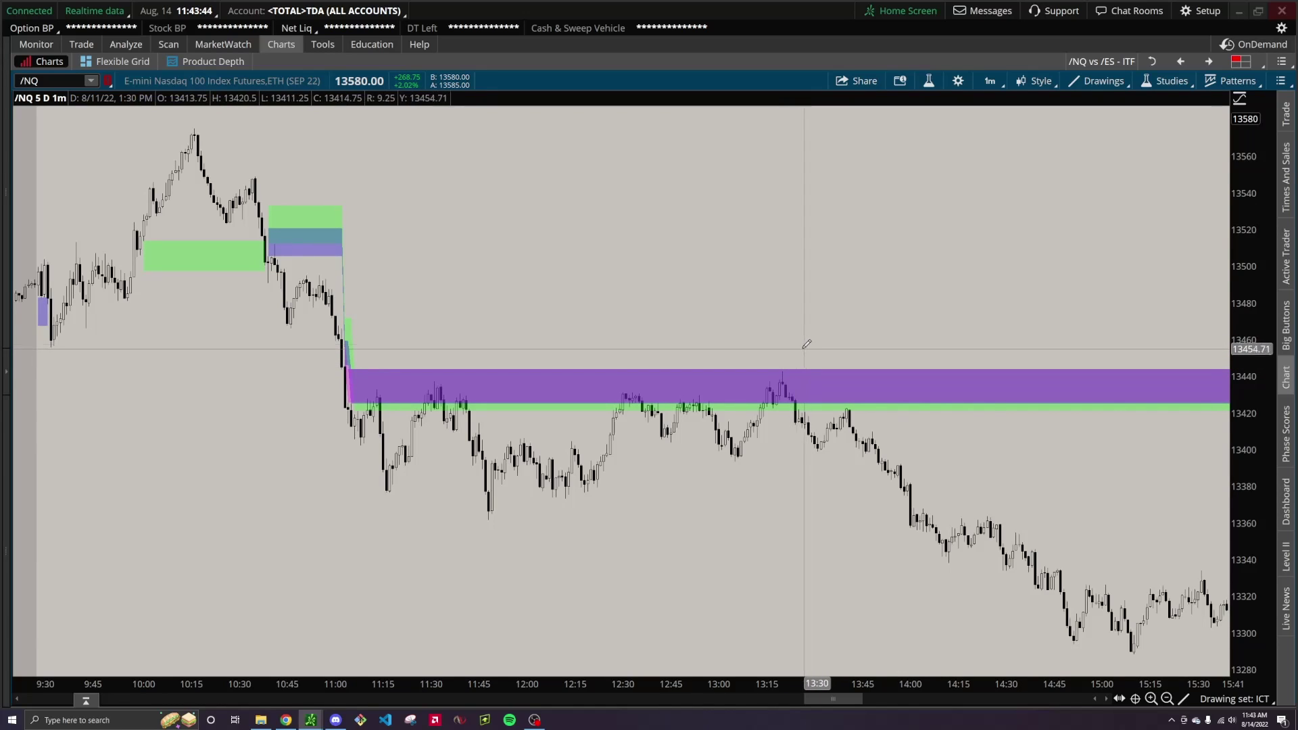
scroll(777, 334, up, 3)
scroll(761, 328, up, 2)
Step: Set the FVGMultipleTF threshold to 0.05, apply it, and scroll through the denser gap bands
click(929, 80)
drag(823, 179, 1010, 22)
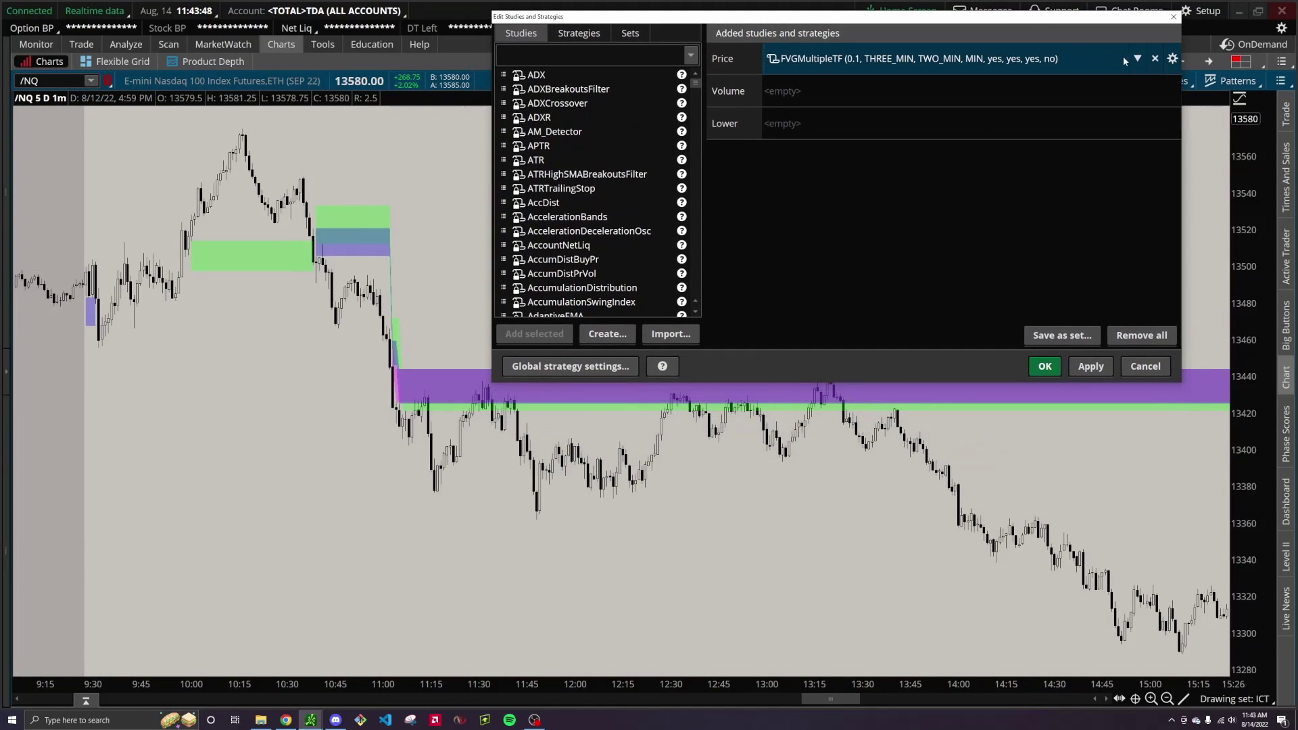
click(1175, 58)
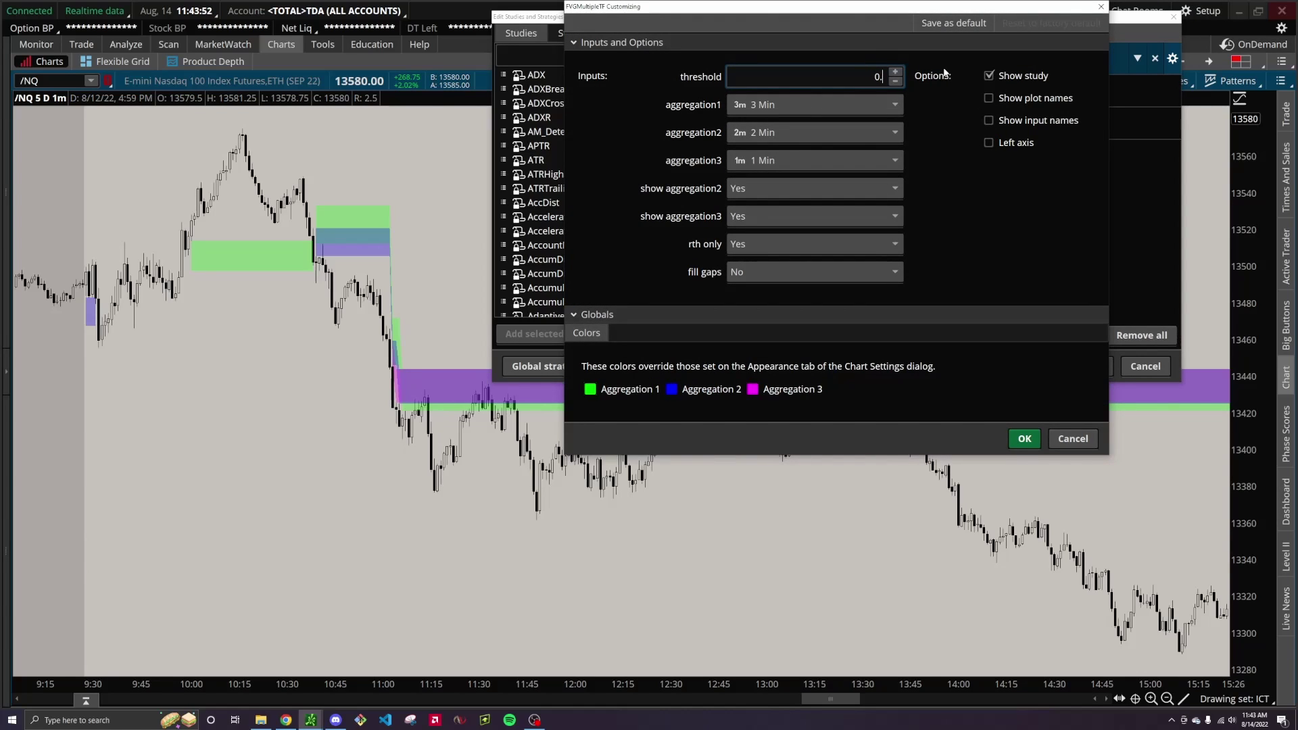
click(1024, 438)
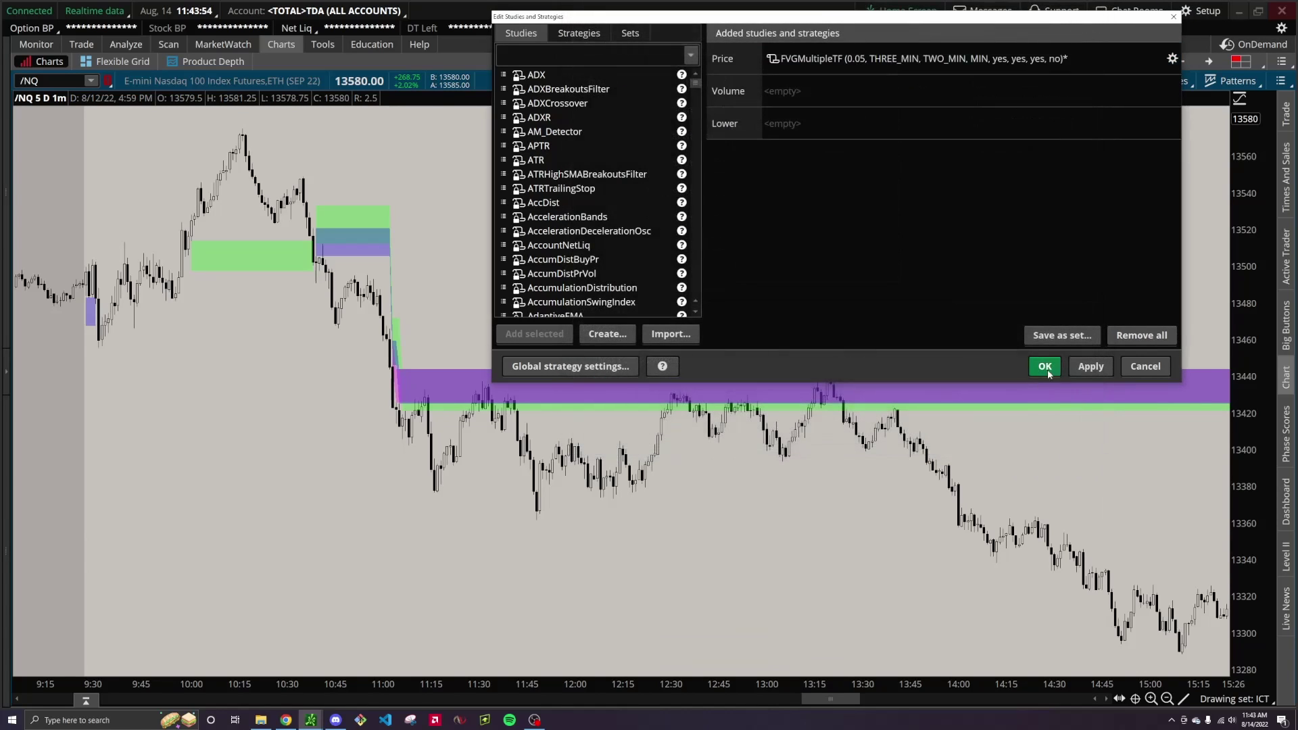
click(1040, 367)
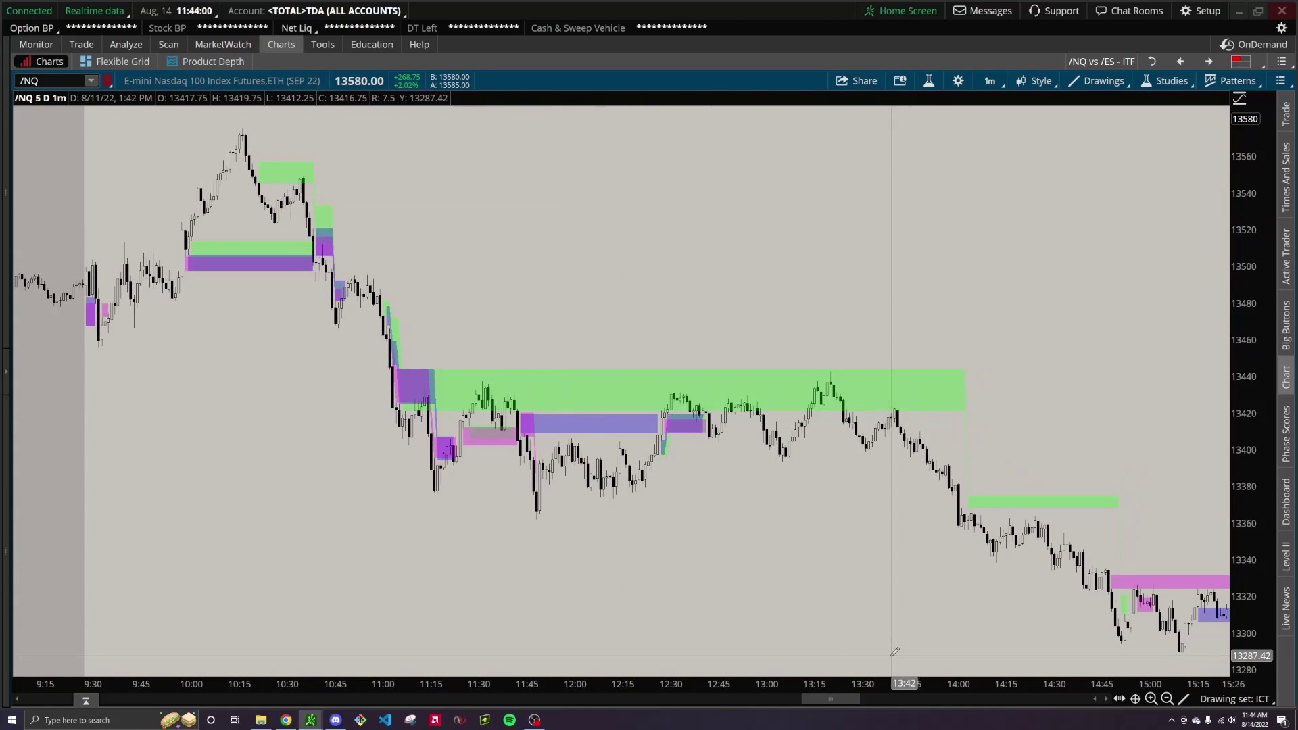
scroll(891, 652, down, 4)
scroll(891, 653, down, 3)
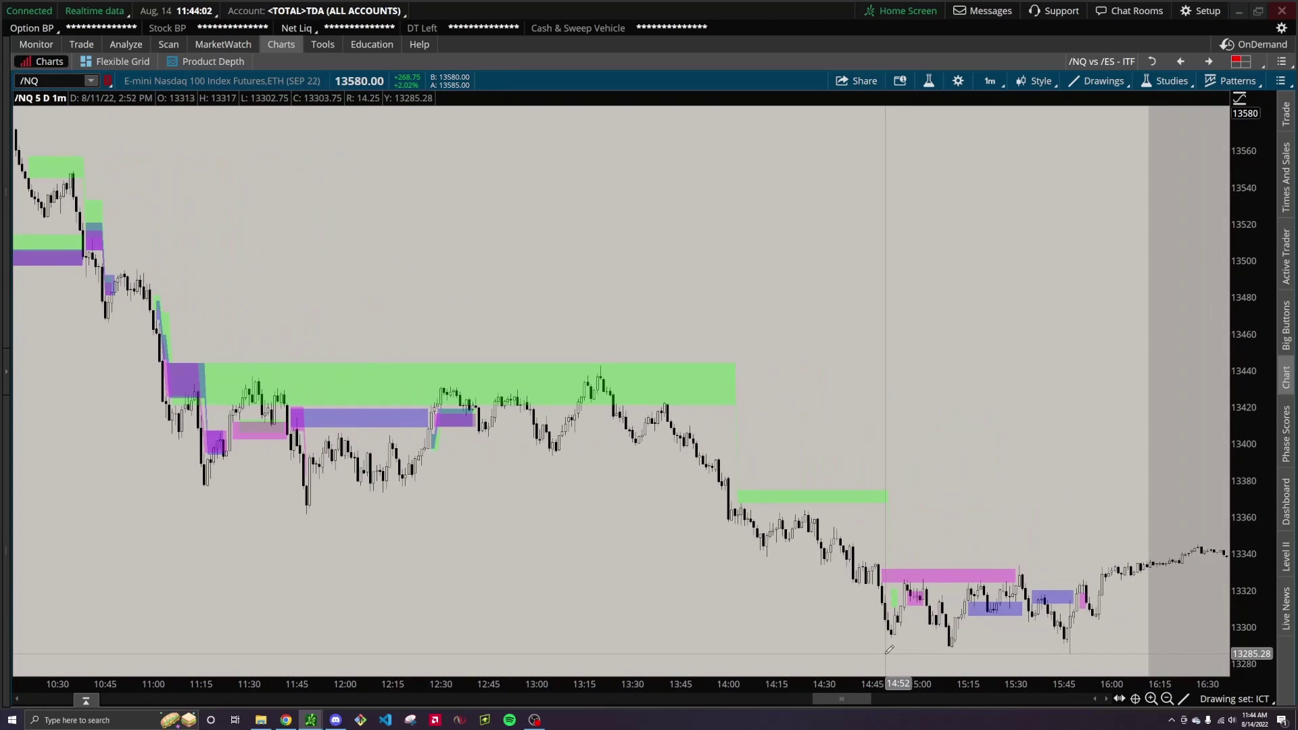
scroll(891, 652, up, 2)
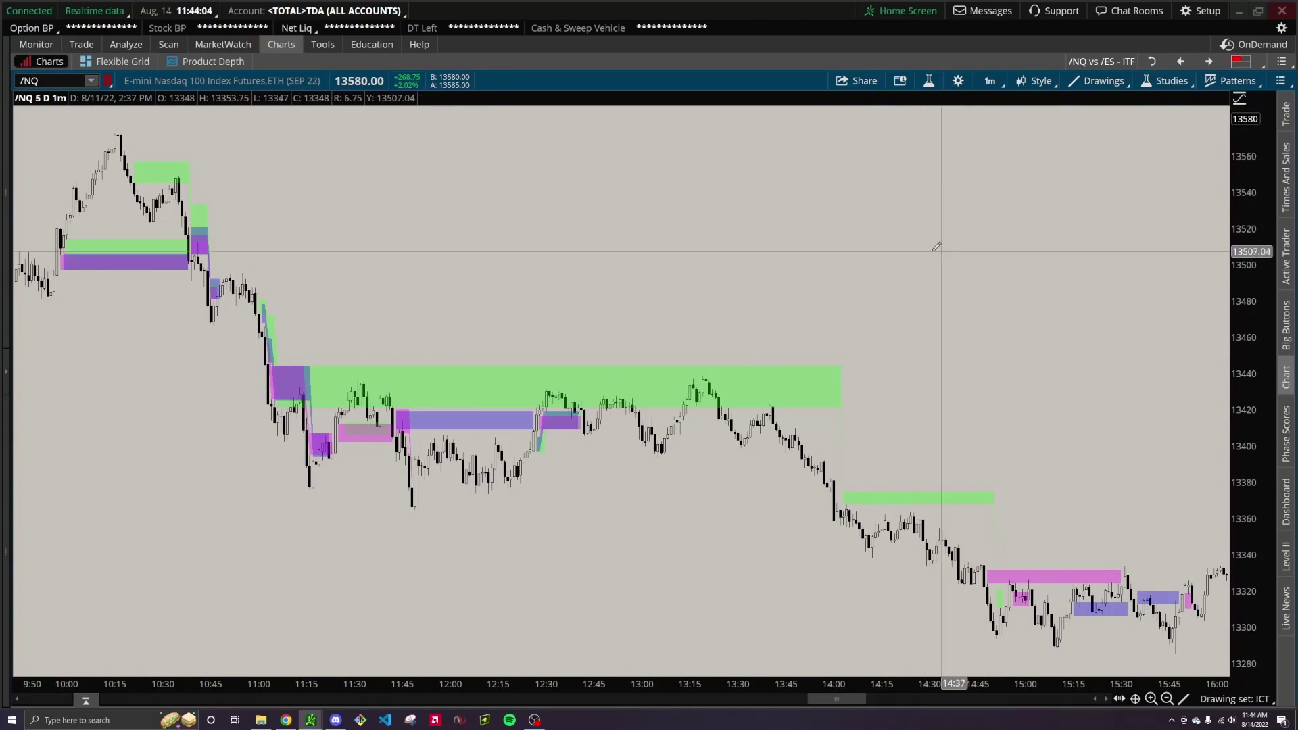
Step: Switch the /NQ chart to the 5 D : 15m time frame
click(991, 81)
scroll(981, 238, down, 2)
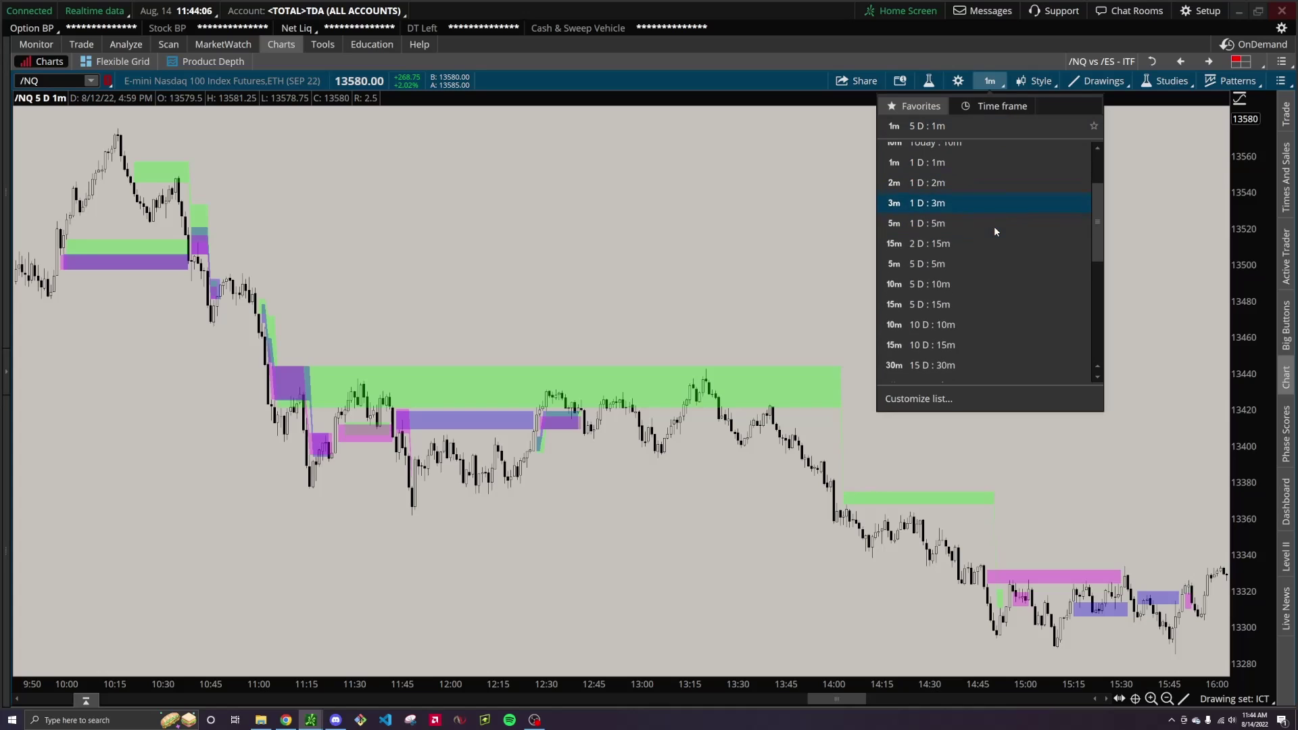
click(985, 304)
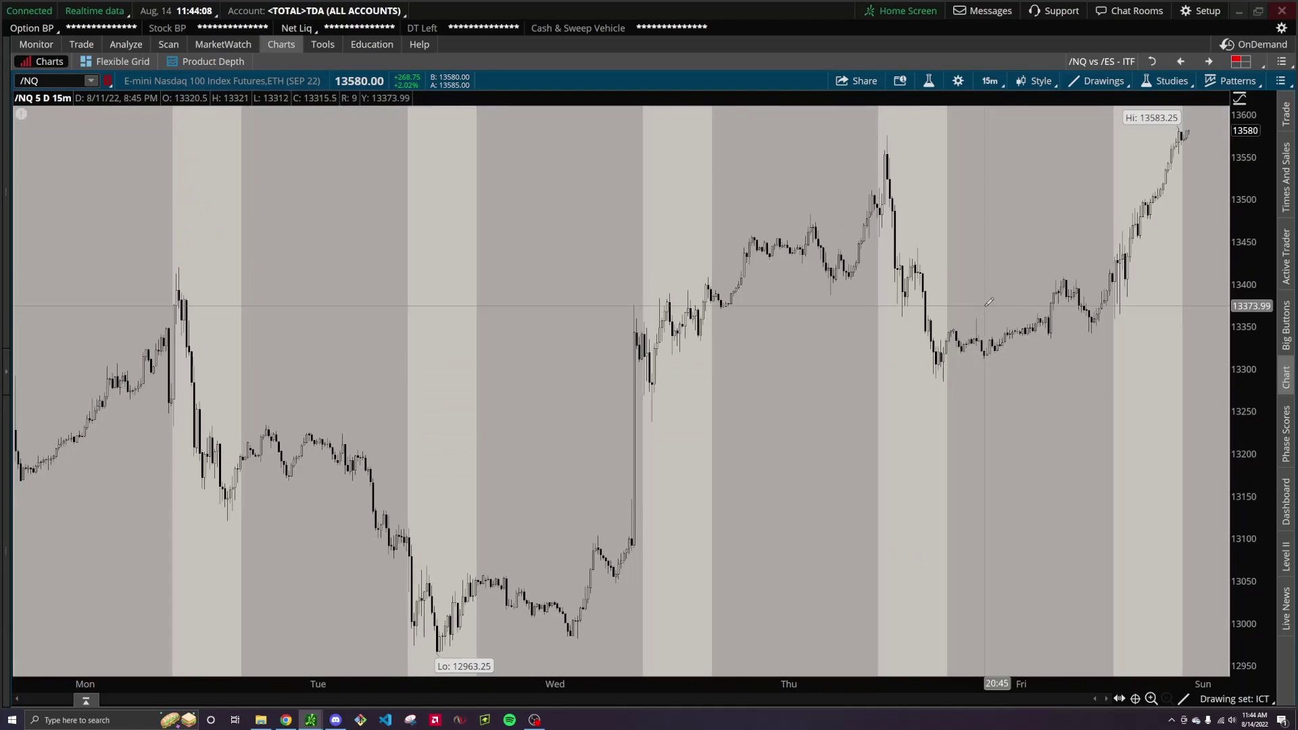
Step: Set FVGMultipleTF aggregations to 4 Hours, 1 Hour and 15 Min with rth only set to No
click(928, 81)
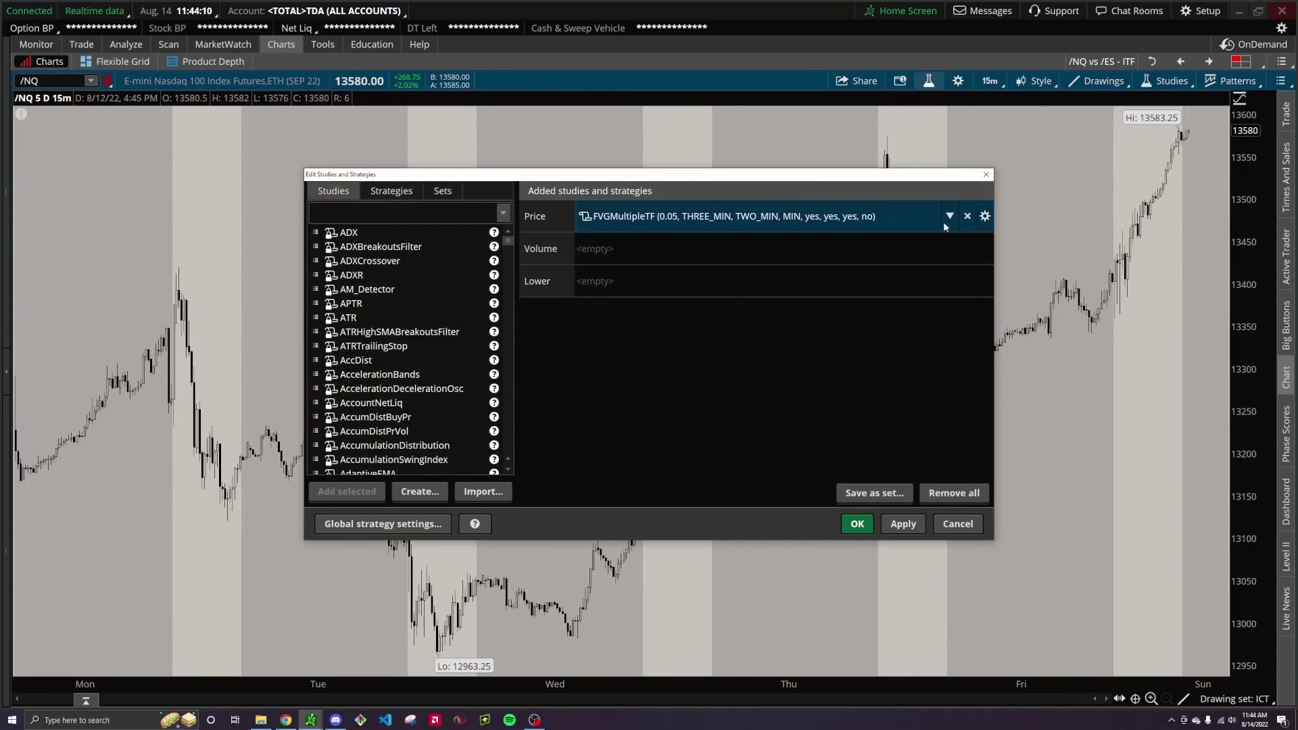
drag(902, 177, 718, 23)
click(811, 67)
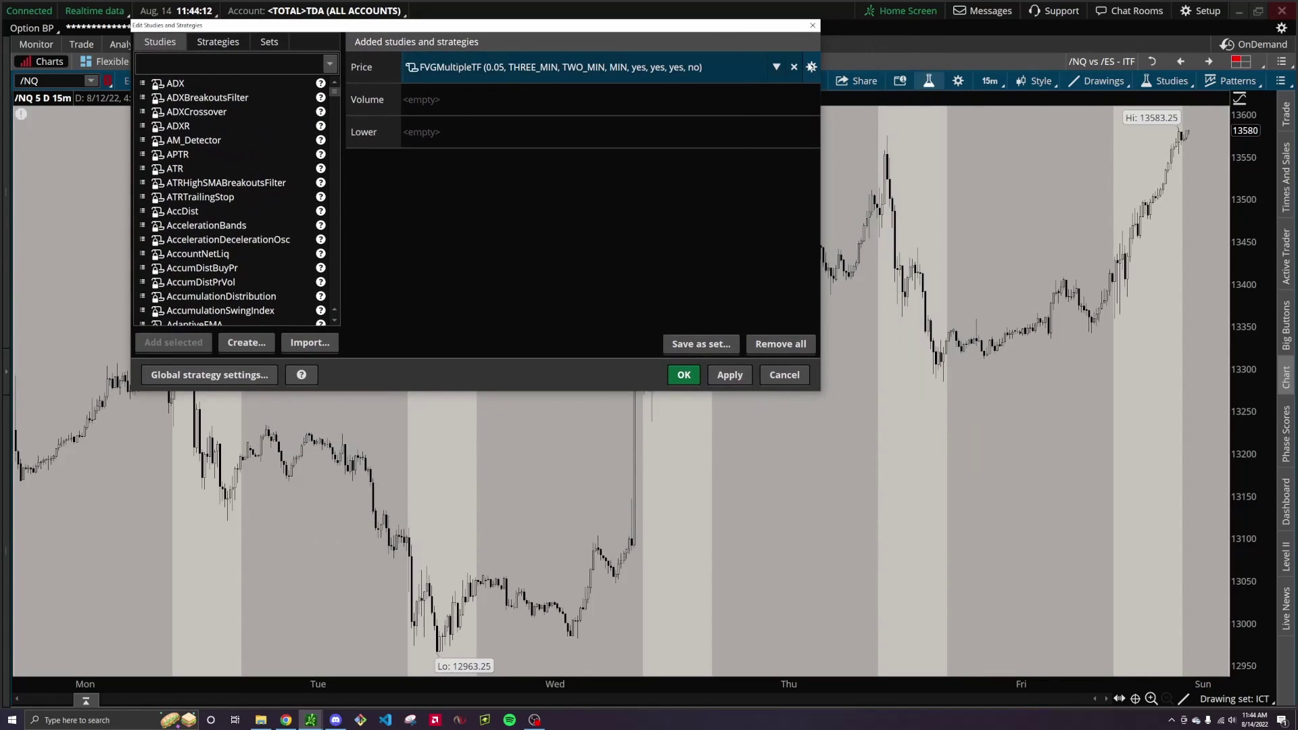
click(445, 160)
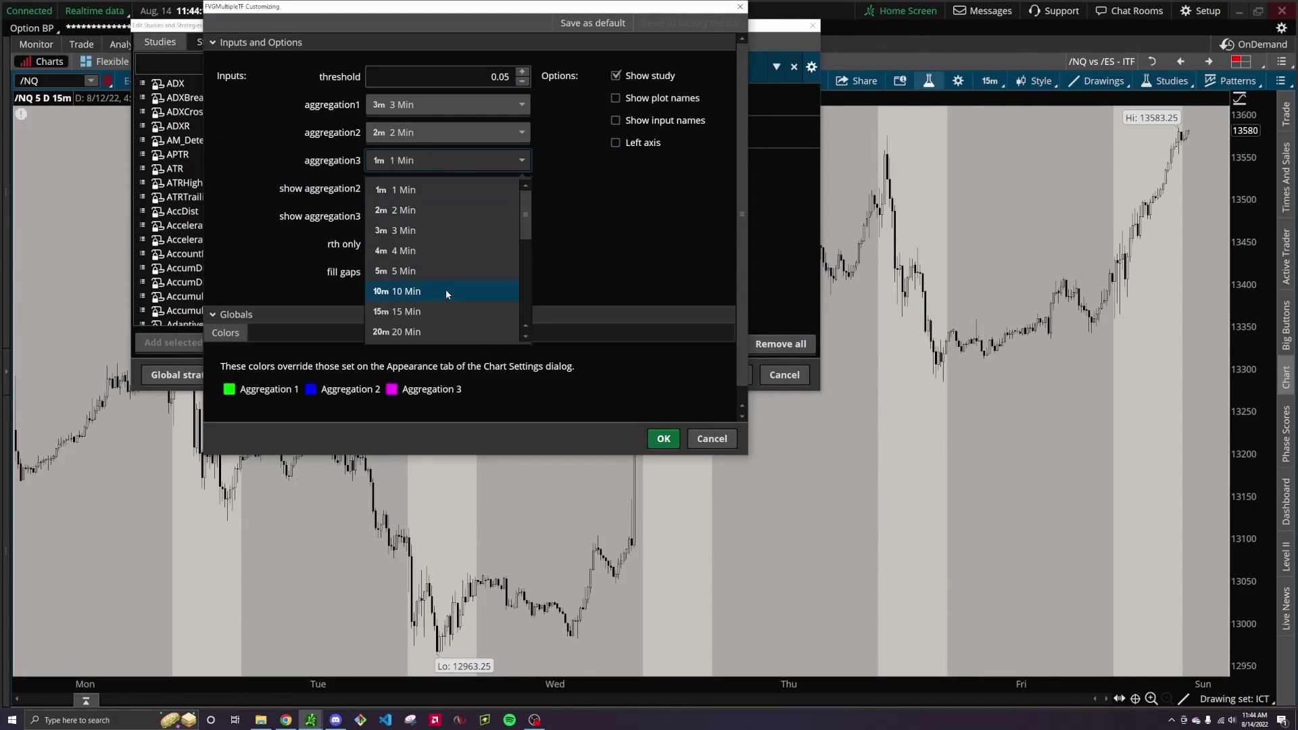
click(448, 313)
click(453, 136)
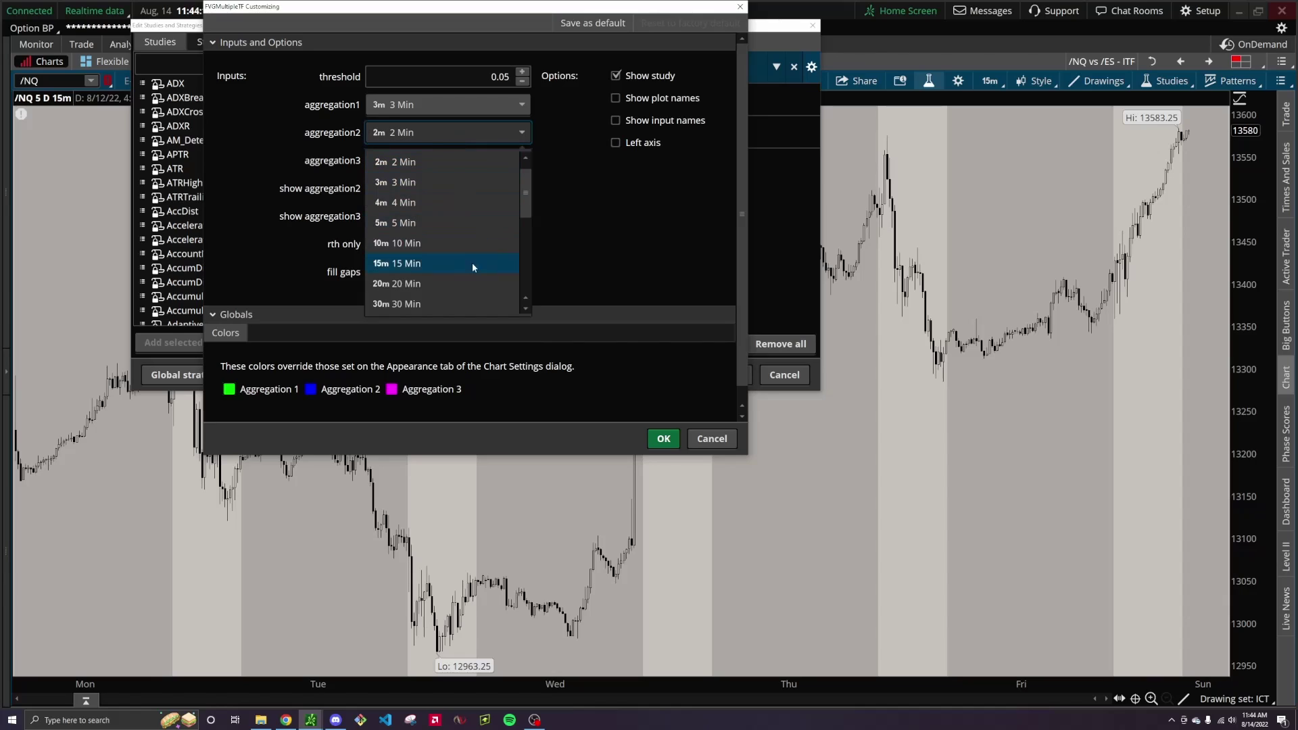
click(448, 222)
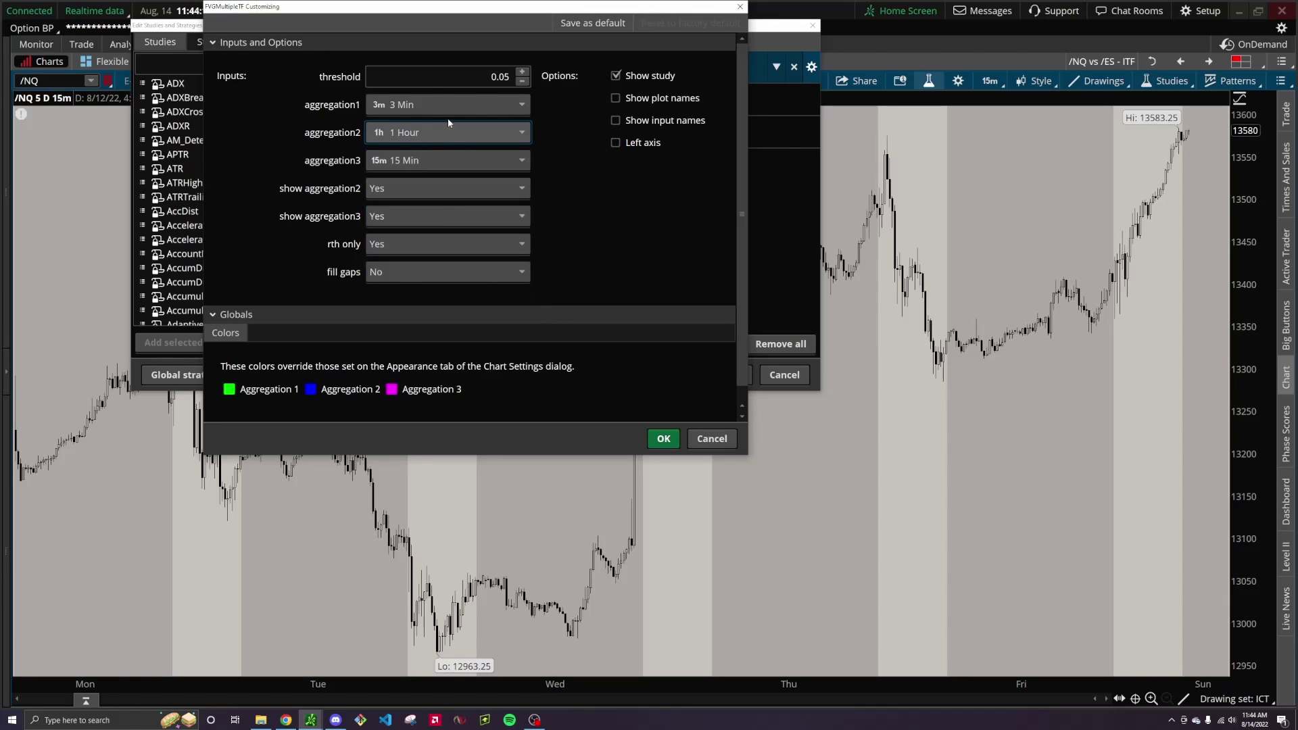
click(447, 106)
scroll(435, 238, down, 3)
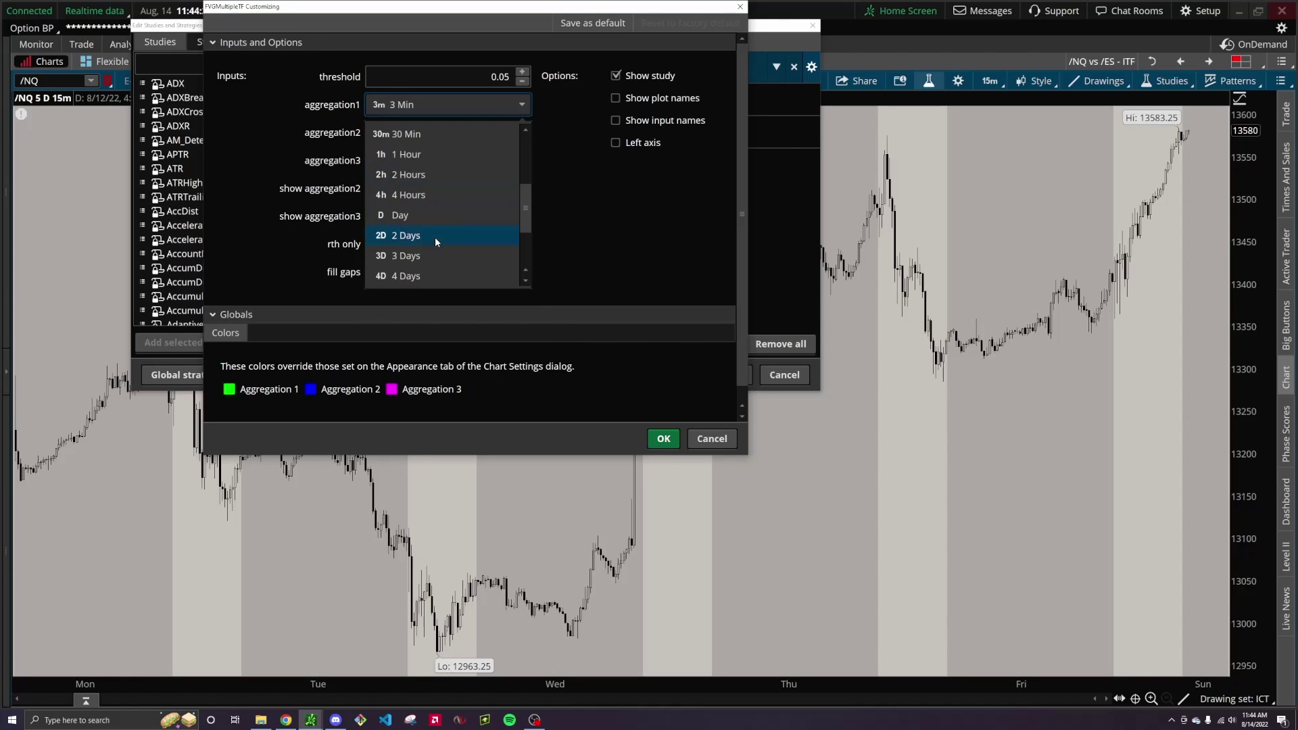
click(438, 198)
click(480, 244)
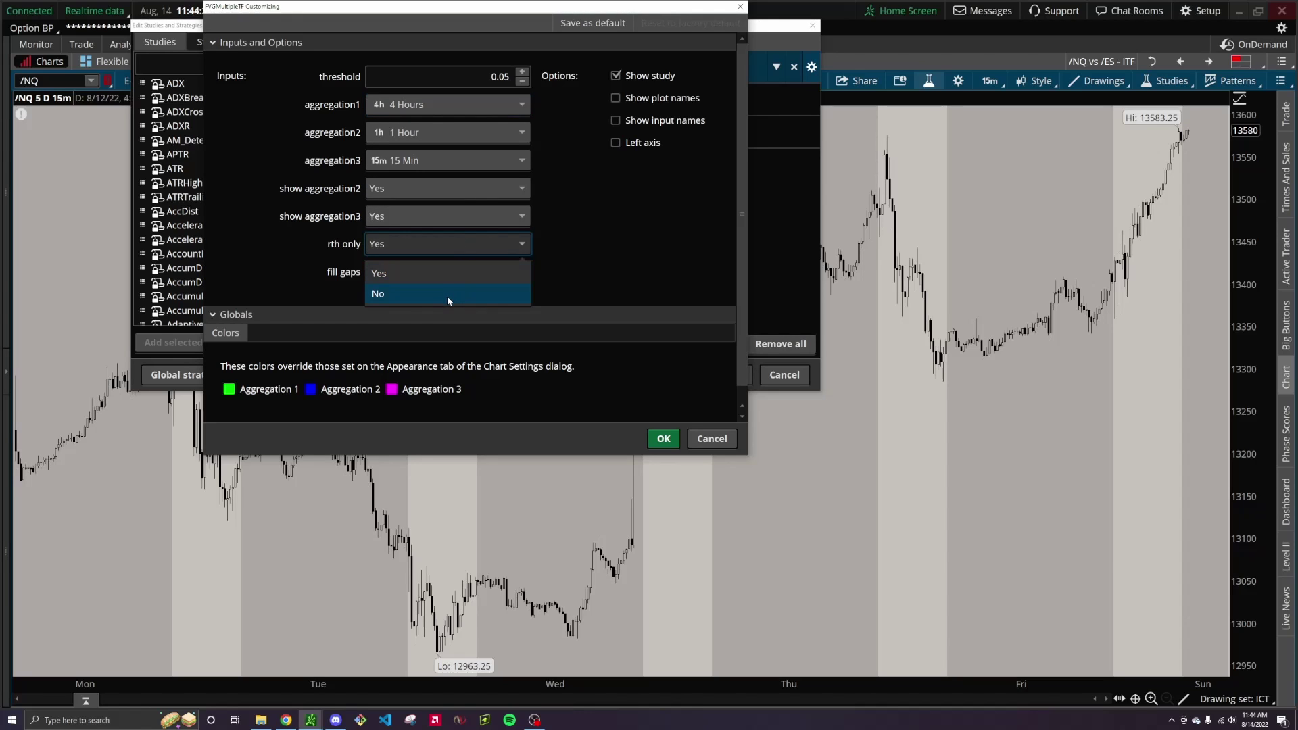
click(448, 295)
click(663, 439)
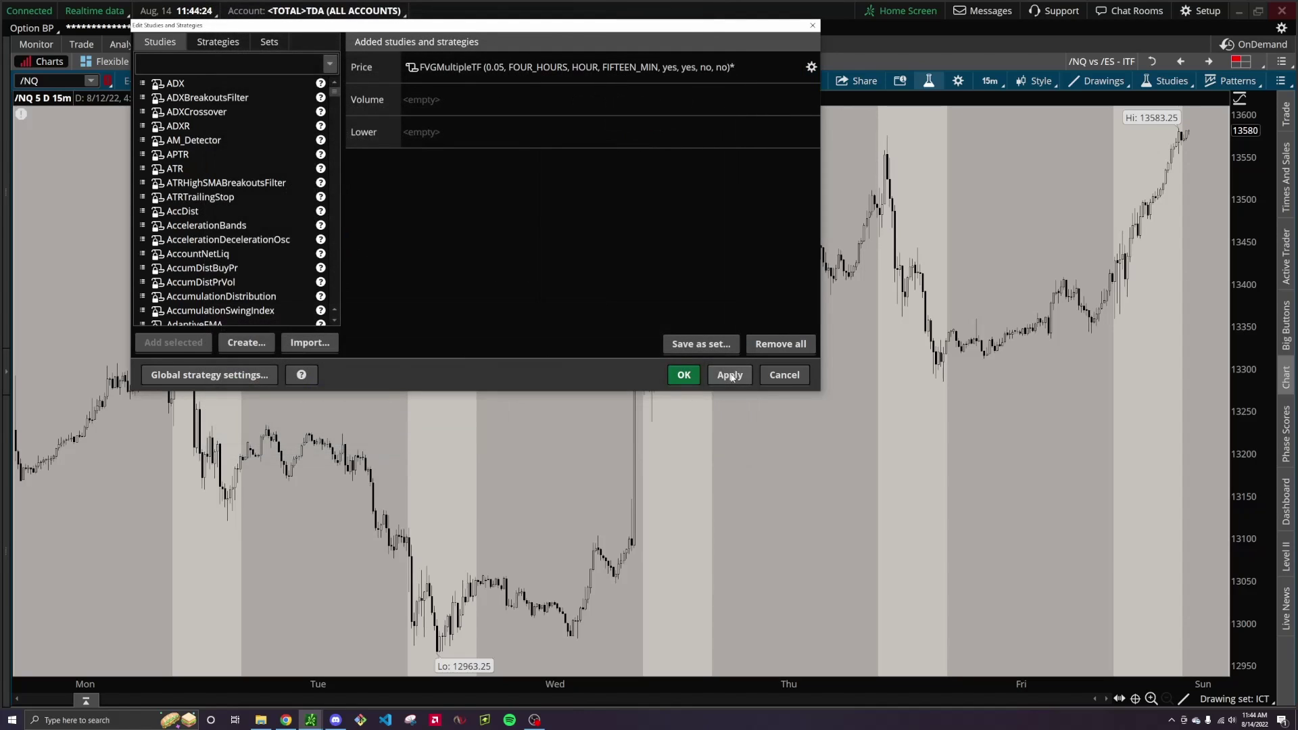
Step: Draw the new zones, then change the FVGMultipleTF threshold to 0.1 and apply it
click(687, 375)
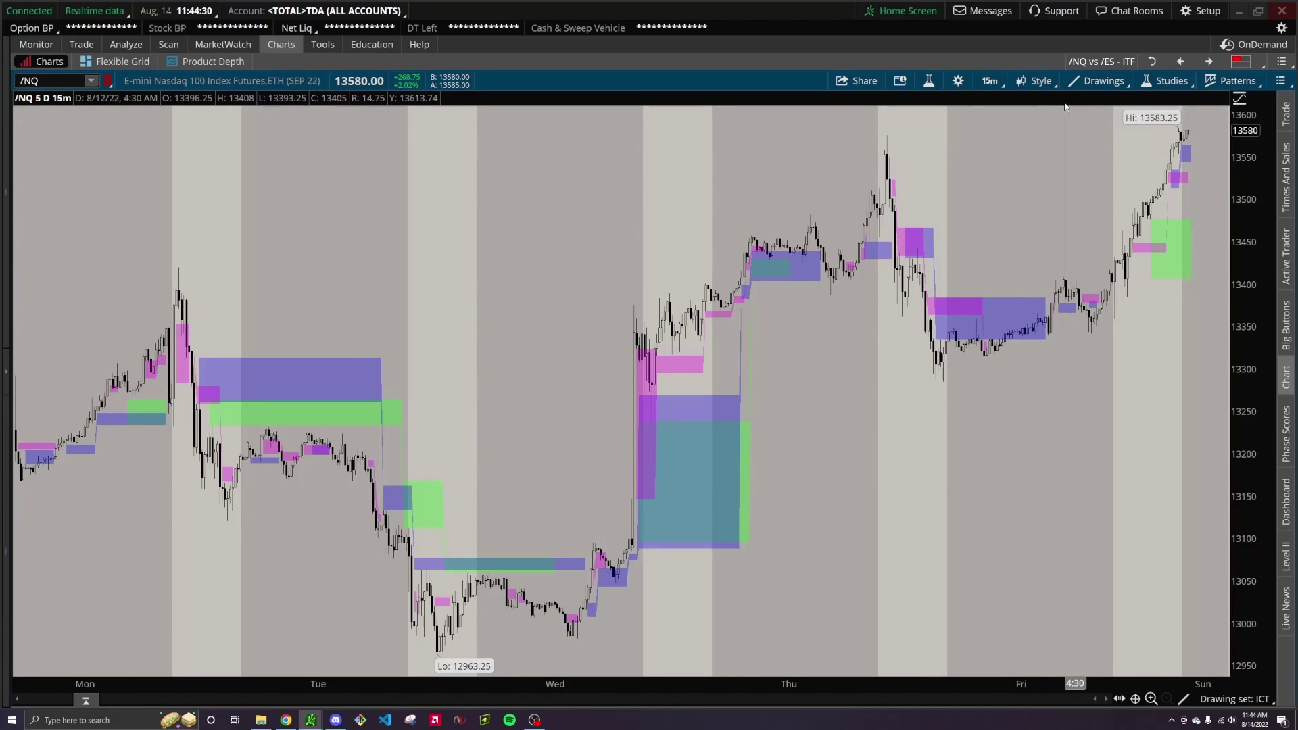
click(928, 81)
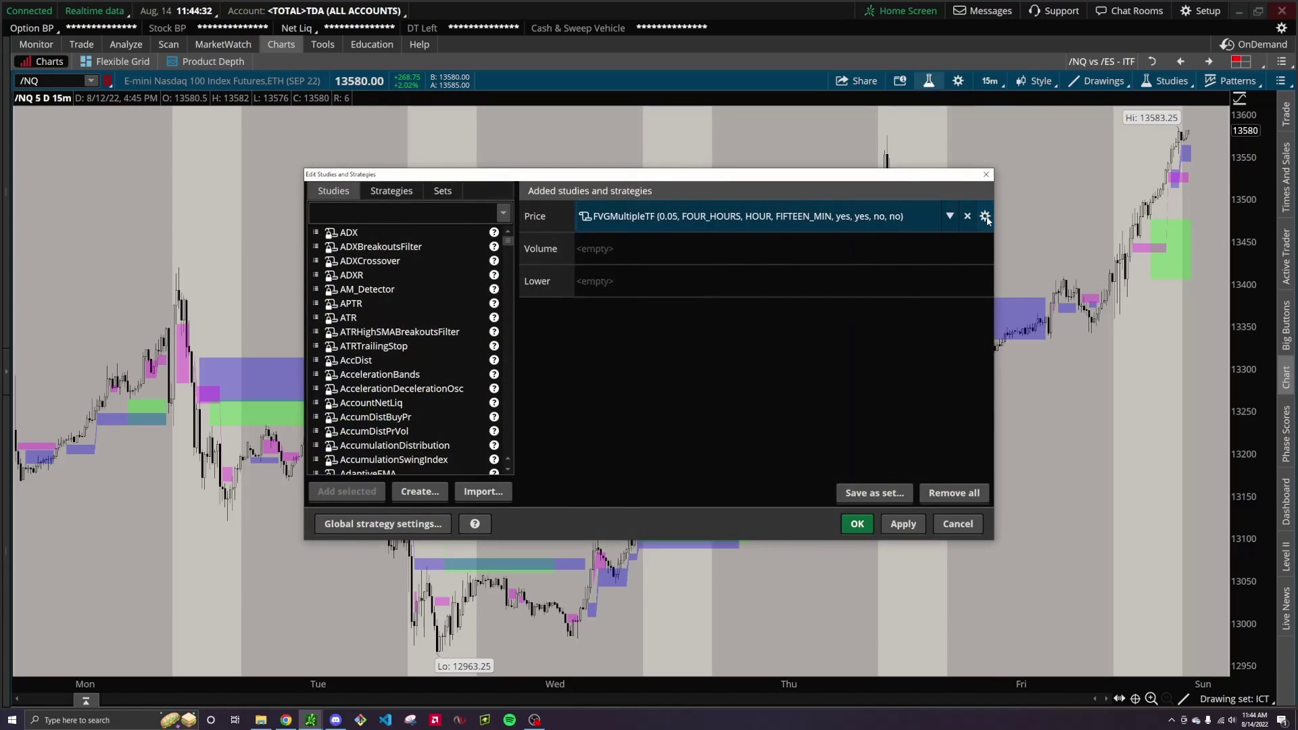
click(984, 216)
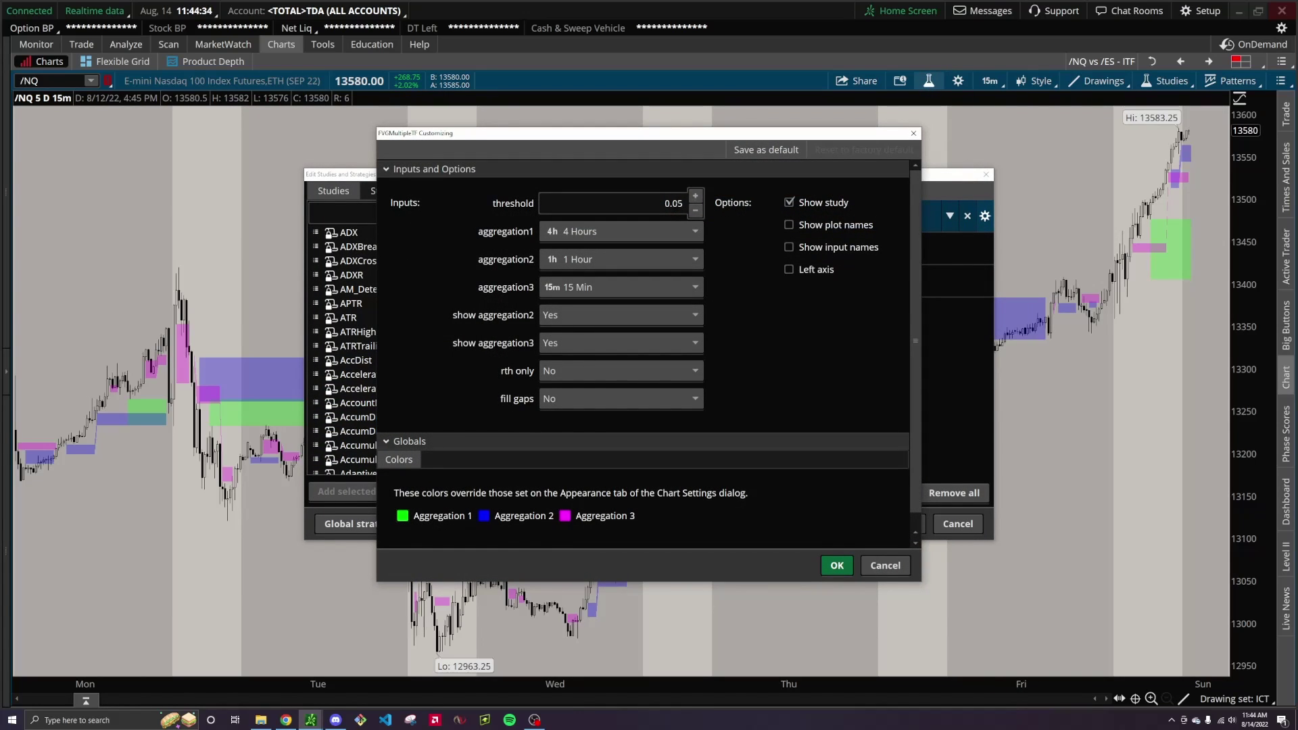
click(664, 203)
key(BackSpace)
key(BackSpace)
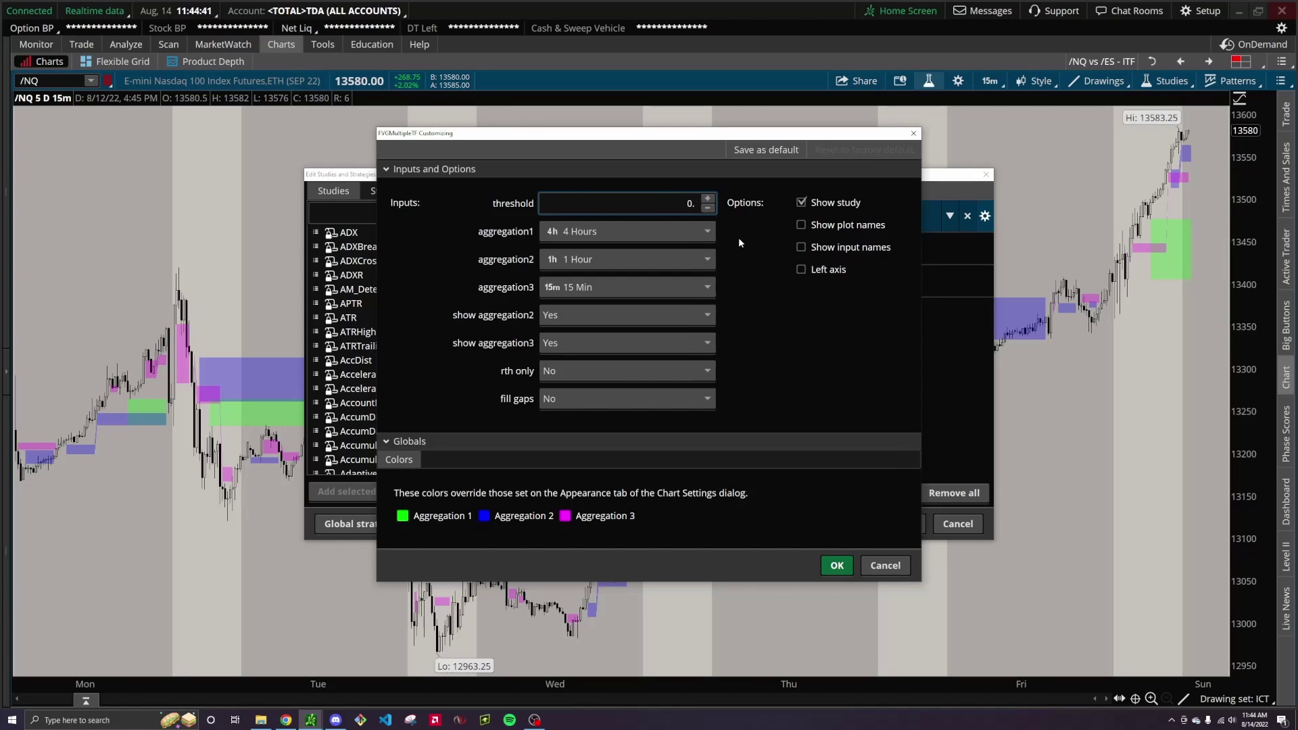
text(1)
click(832, 572)
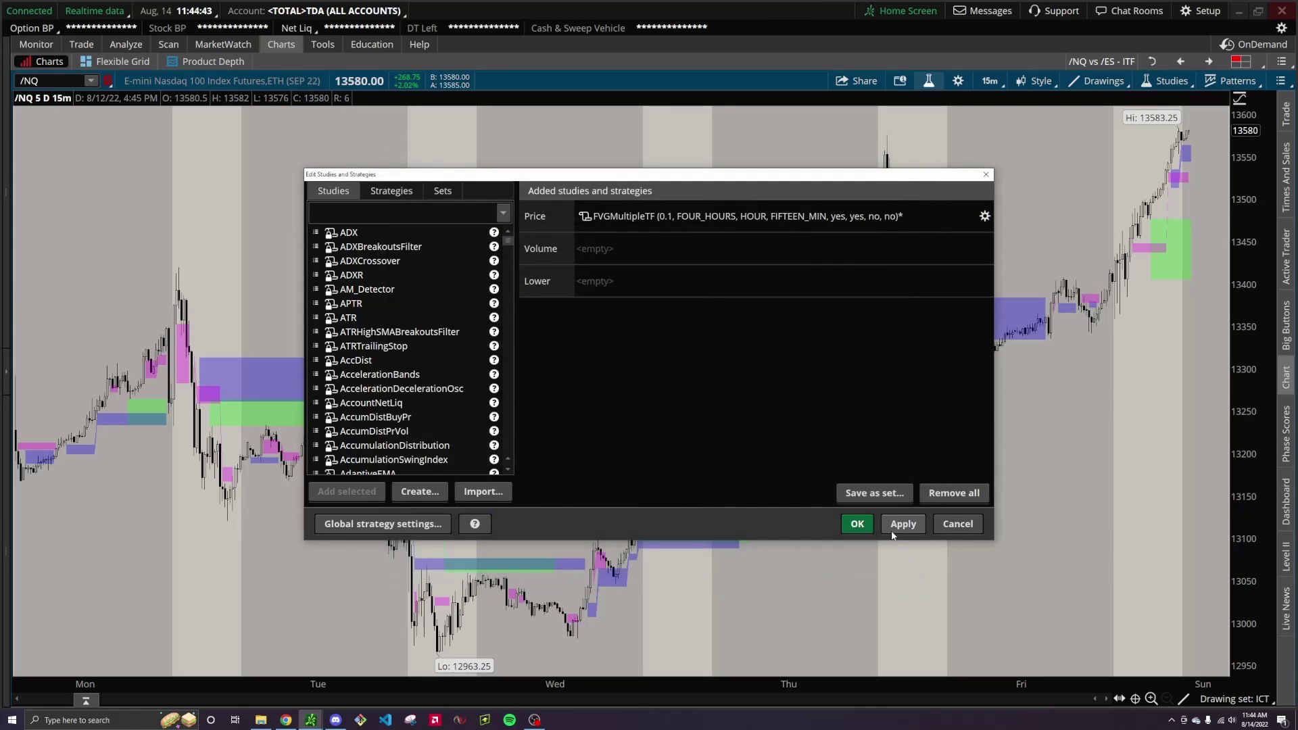
click(860, 524)
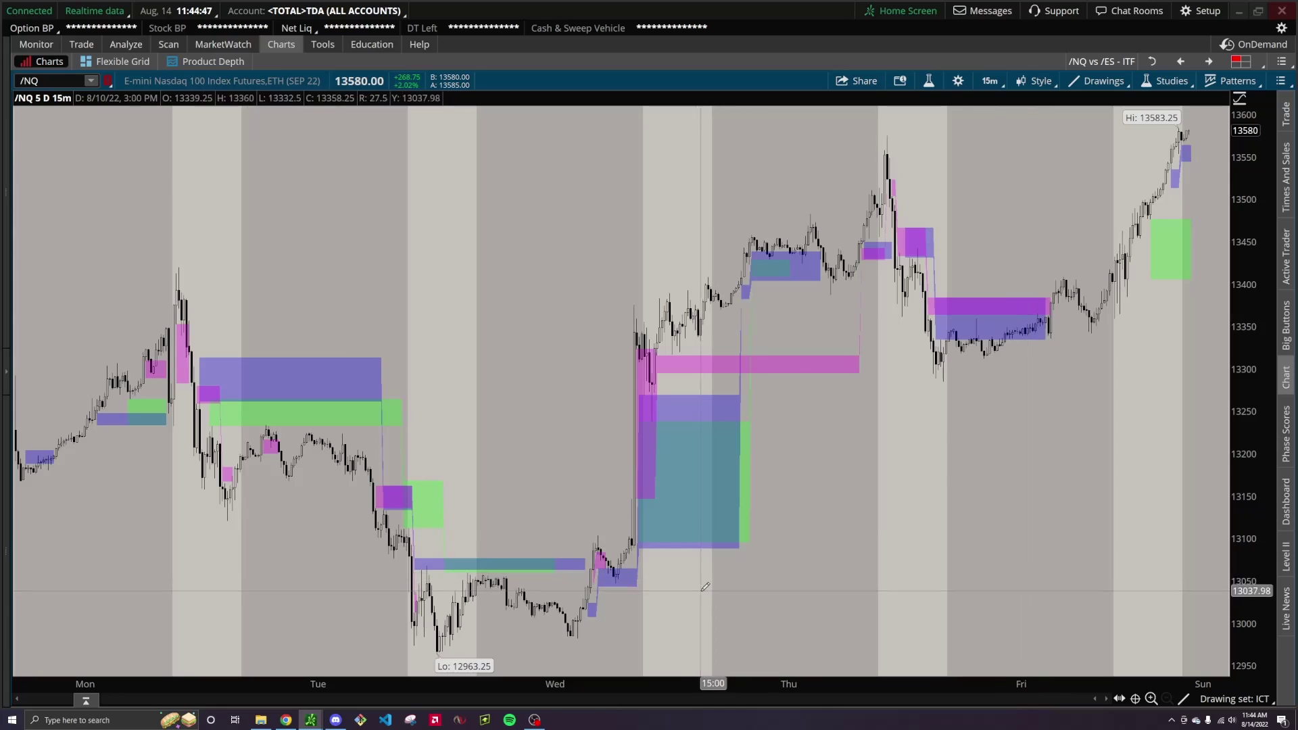
Step: Raise the FVGMultipleTF threshold further to 0.5 and redraw the chart
click(930, 80)
click(984, 216)
click(671, 204)
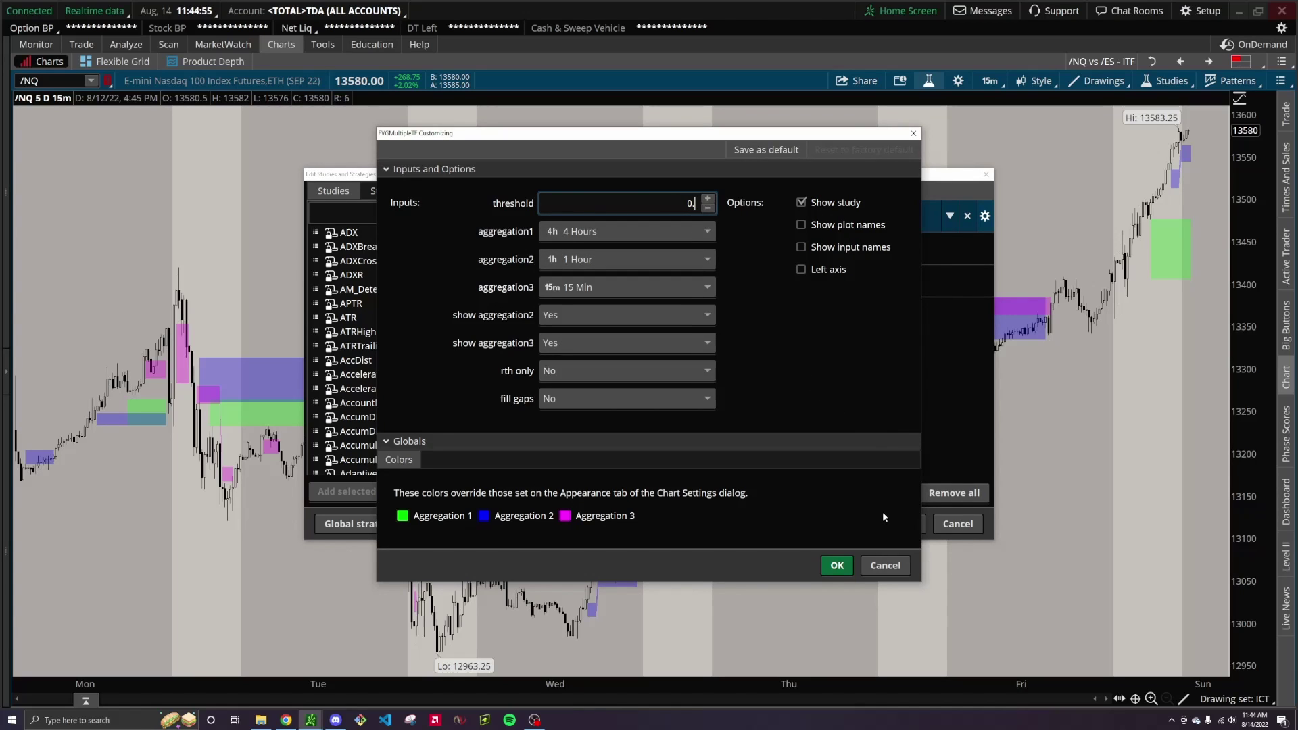
click(837, 565)
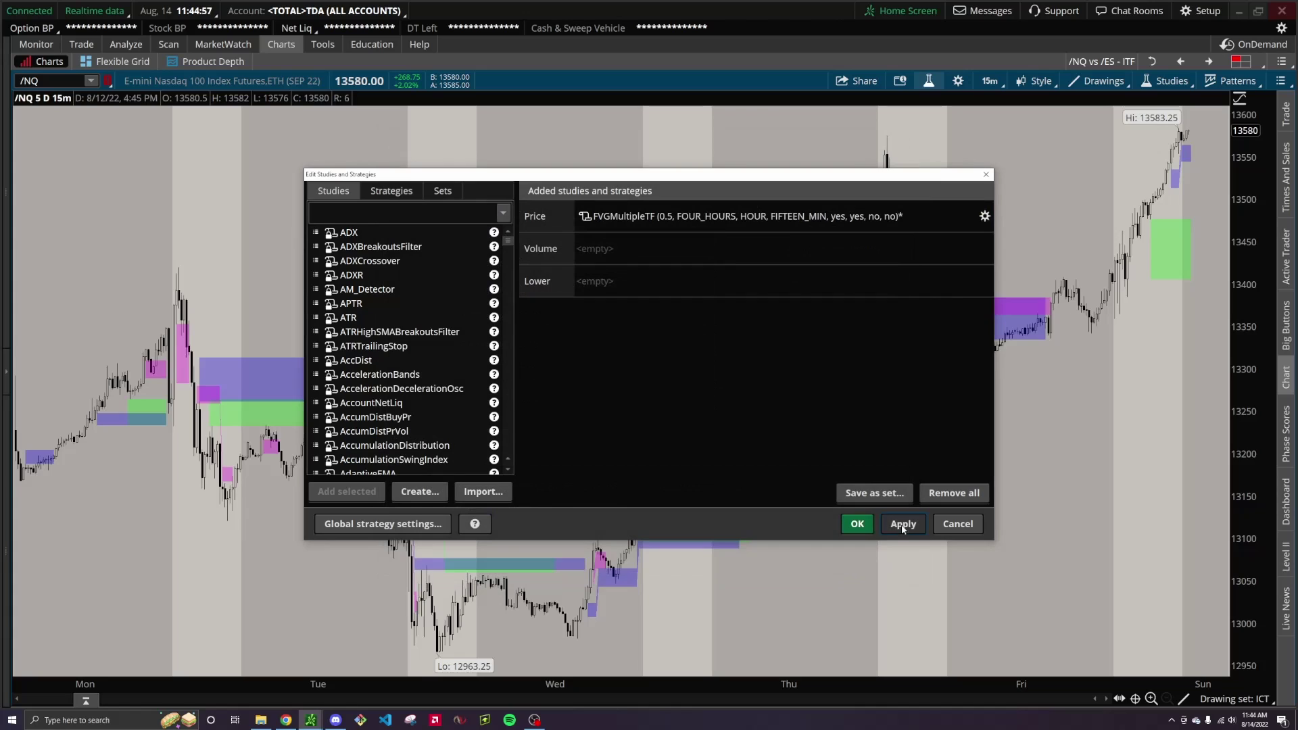
click(857, 524)
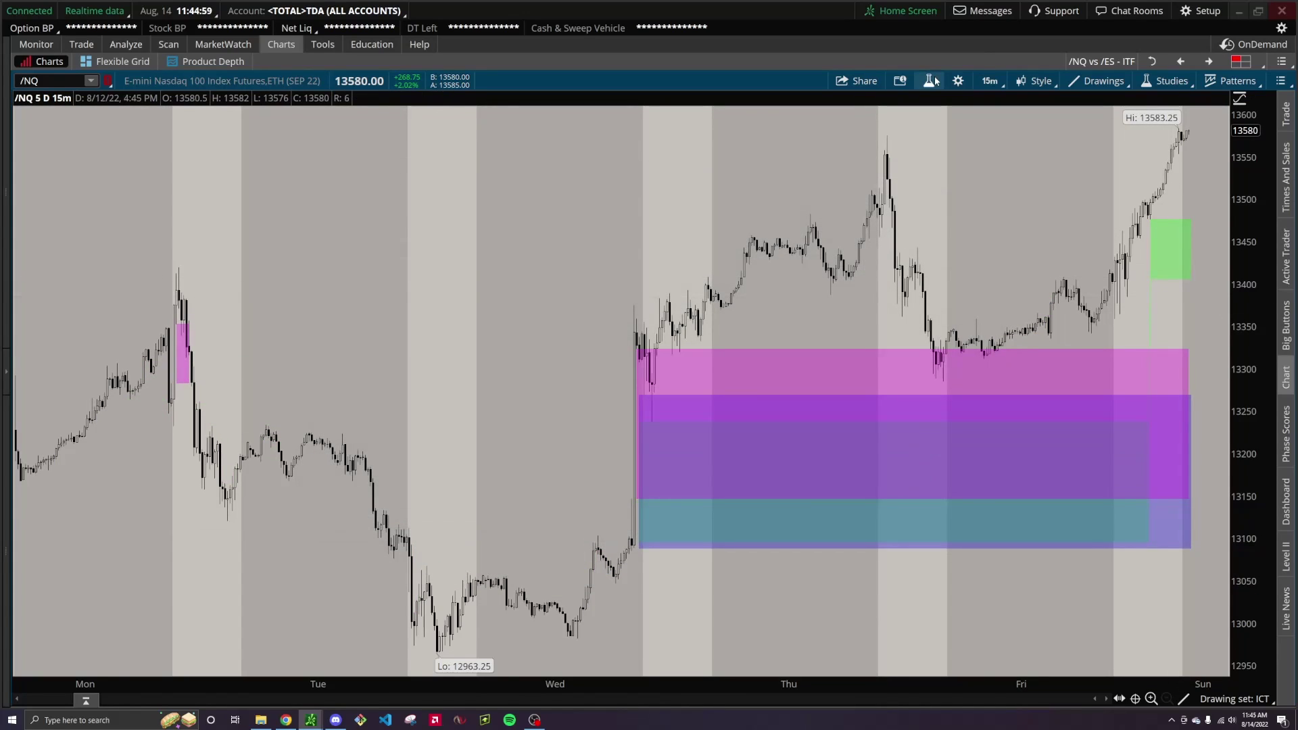
Step: Switch the /NQ chart to the 2 Y : 1D time frame
click(928, 81)
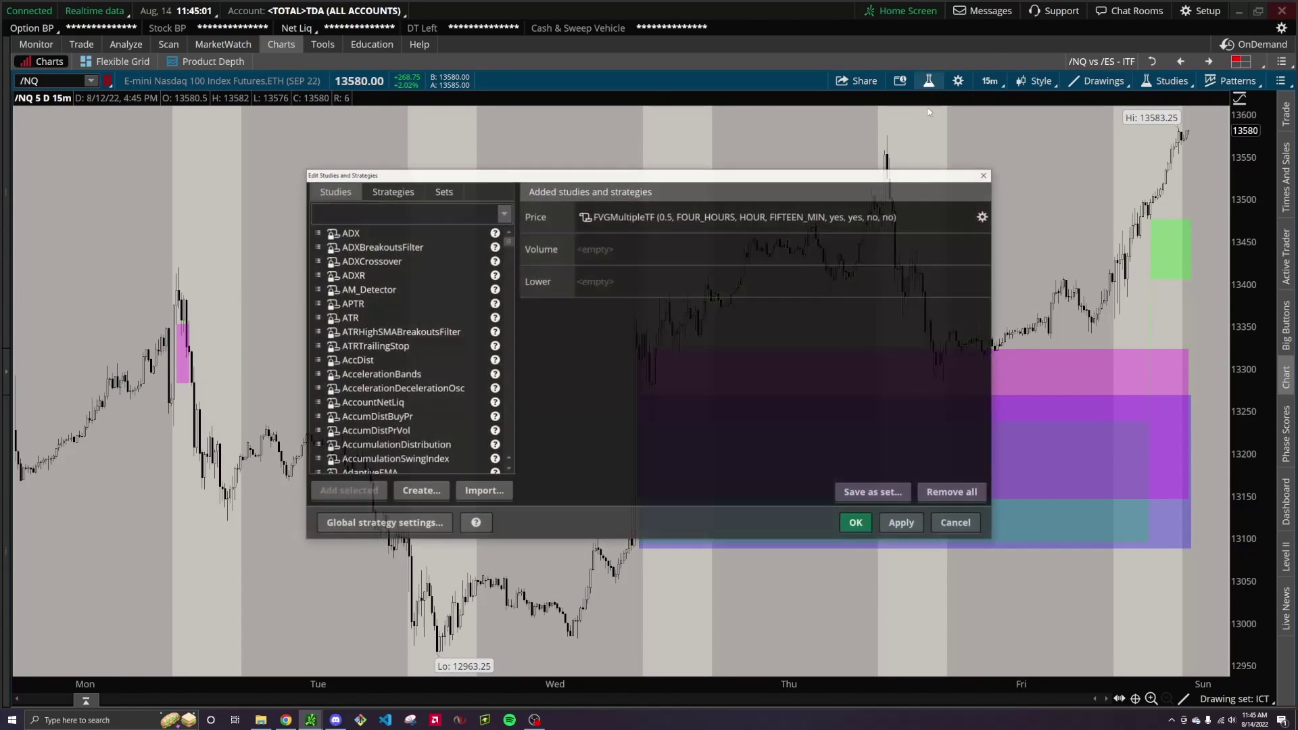
click(953, 519)
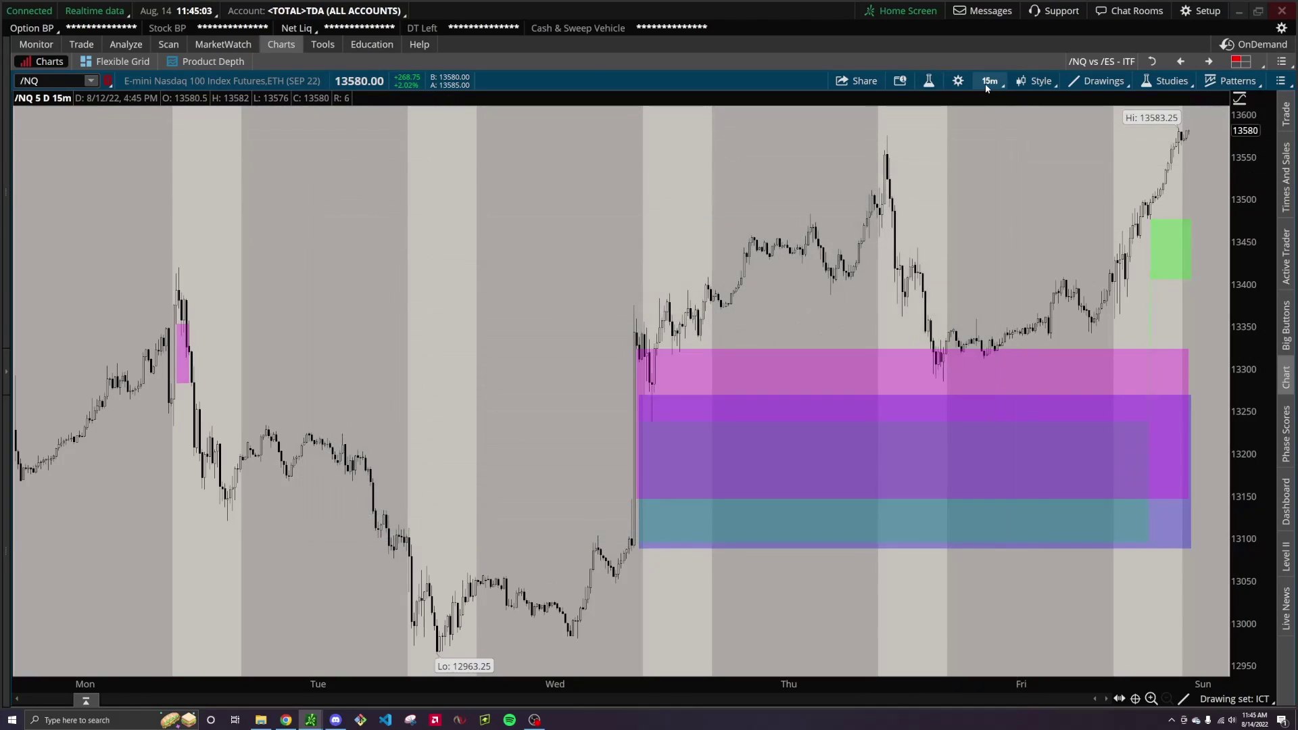
click(990, 81)
scroll(991, 340, down, 3)
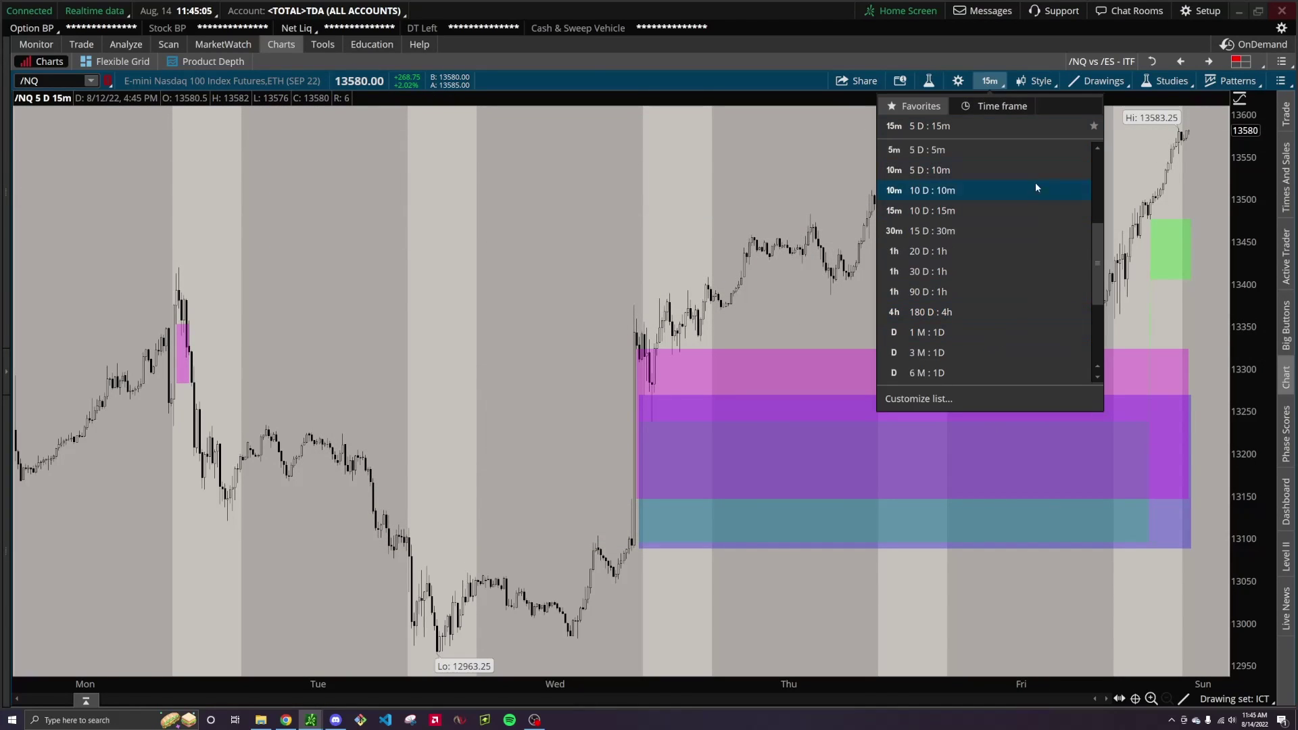
scroll(976, 363, down, 3)
click(964, 366)
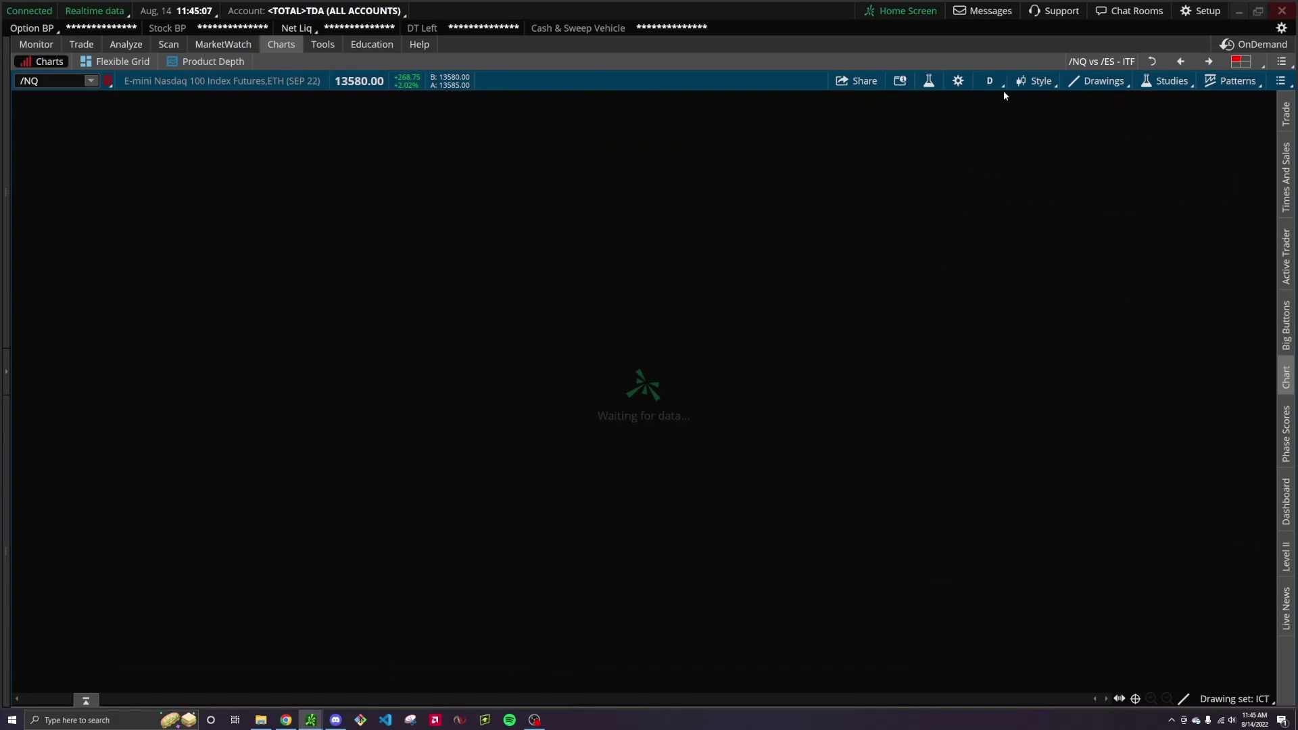
Step: Set FVGMultipleTF aggregations to Month, Week and Day and apply them to the daily chart
click(928, 80)
click(985, 215)
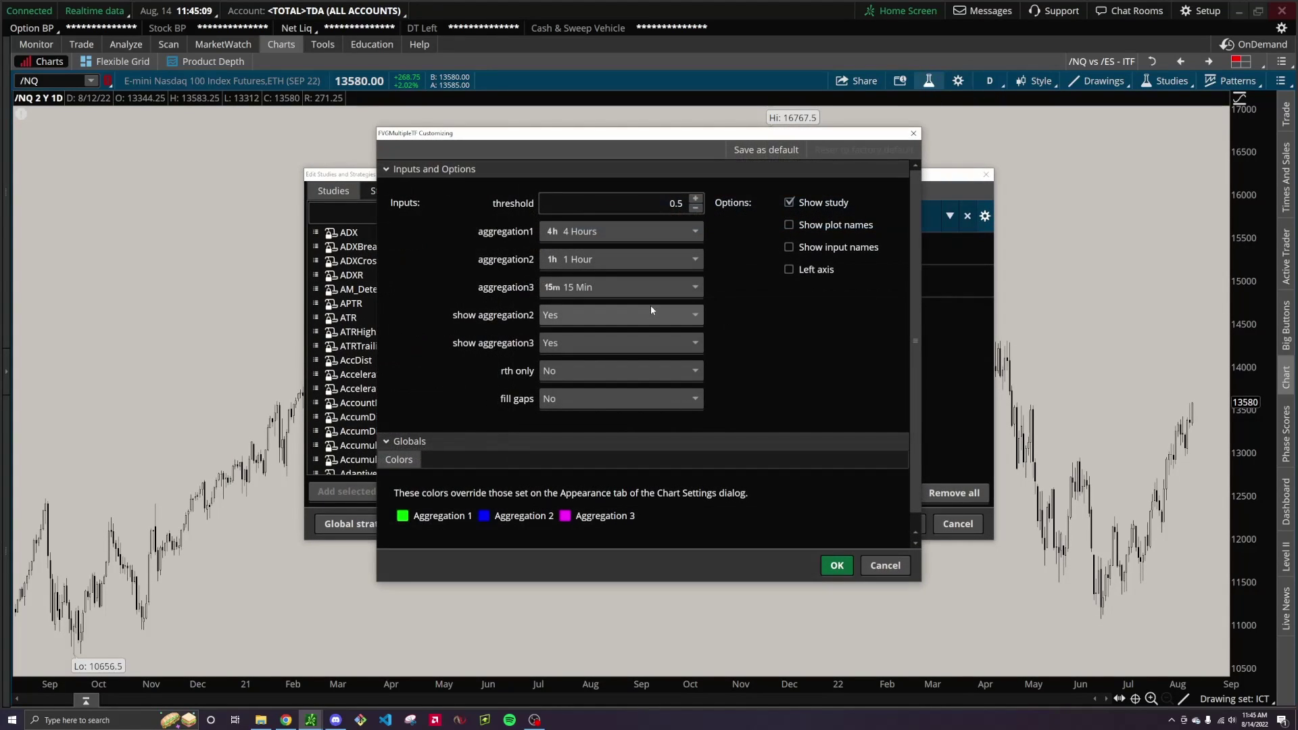
click(648, 288)
click(618, 438)
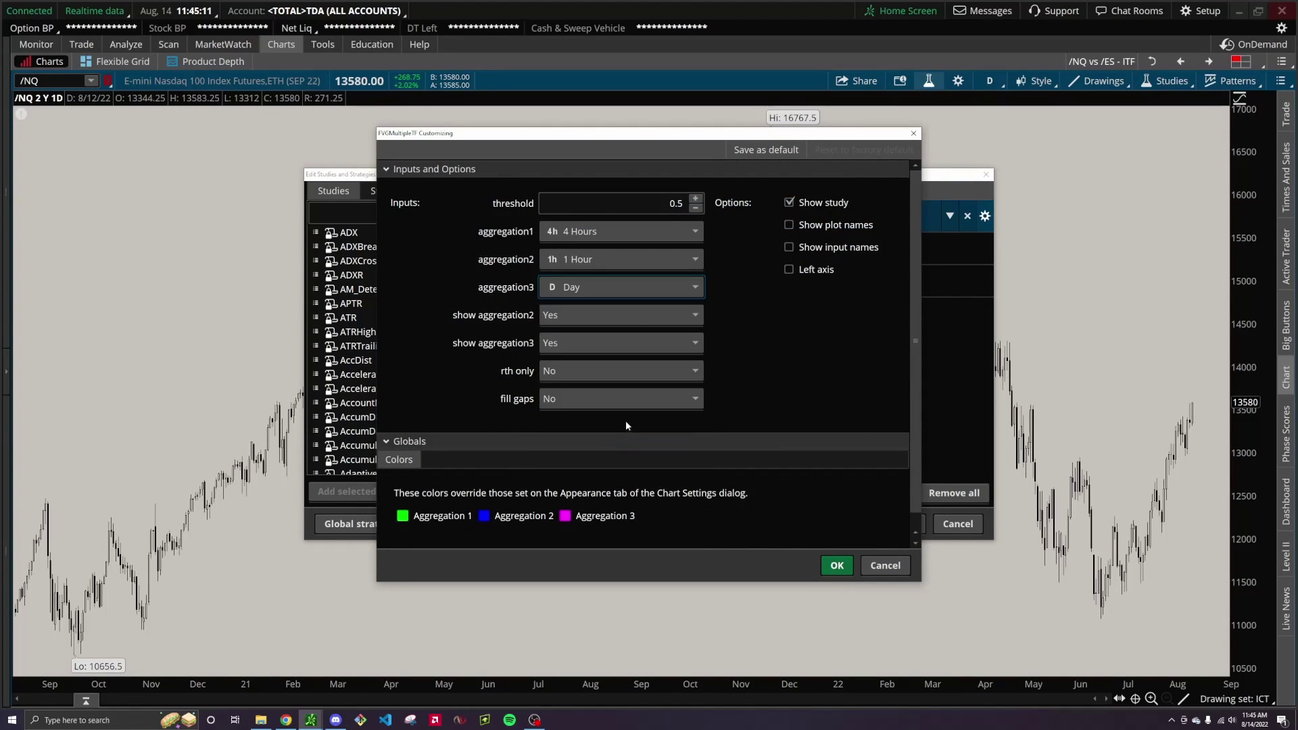
click(601, 261)
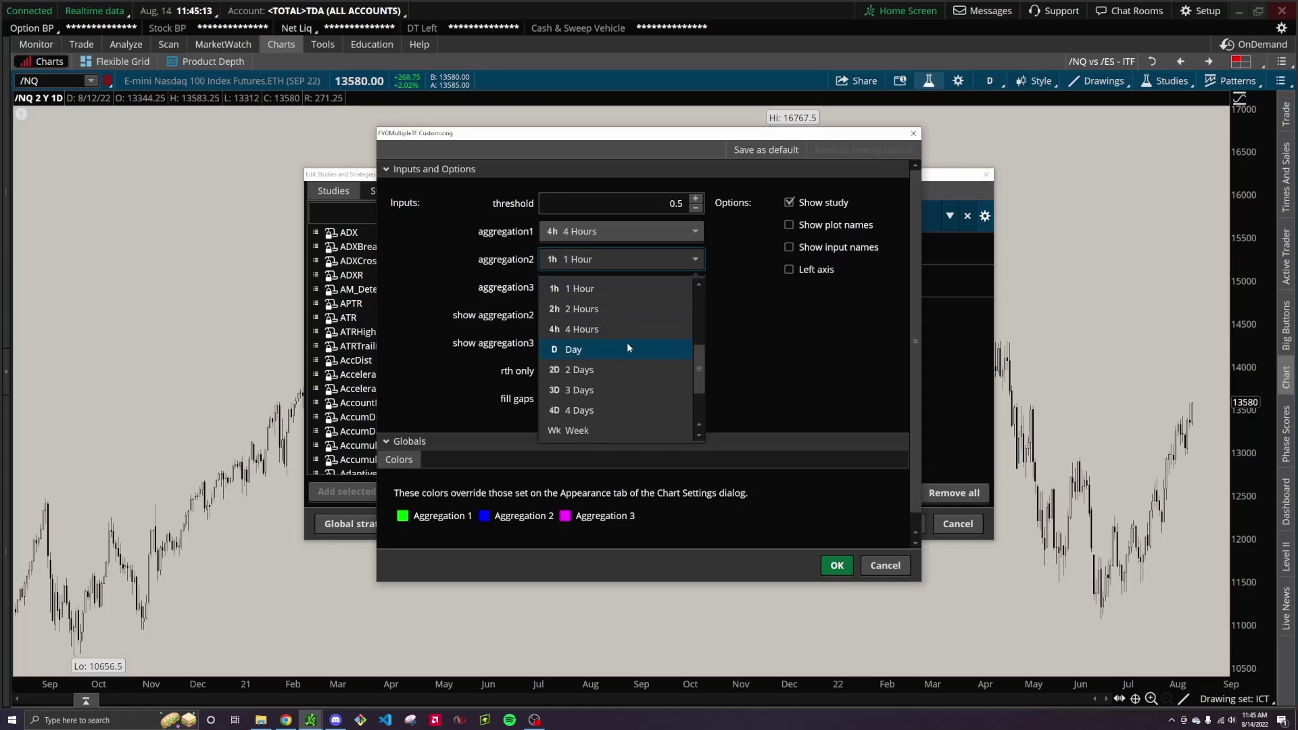
scroll(629, 351, down, 1)
scroll(631, 369, up, 1)
click(595, 410)
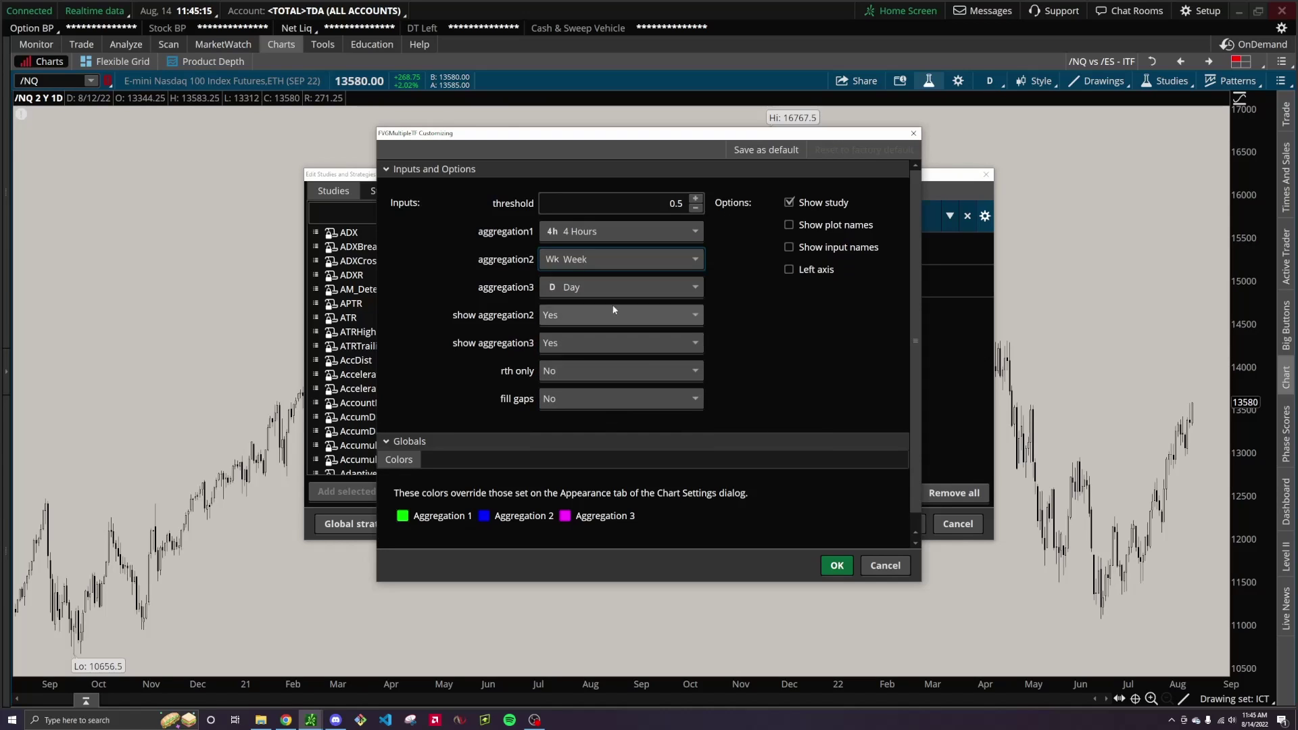
click(676, 231)
scroll(630, 369, down, 1)
click(627, 367)
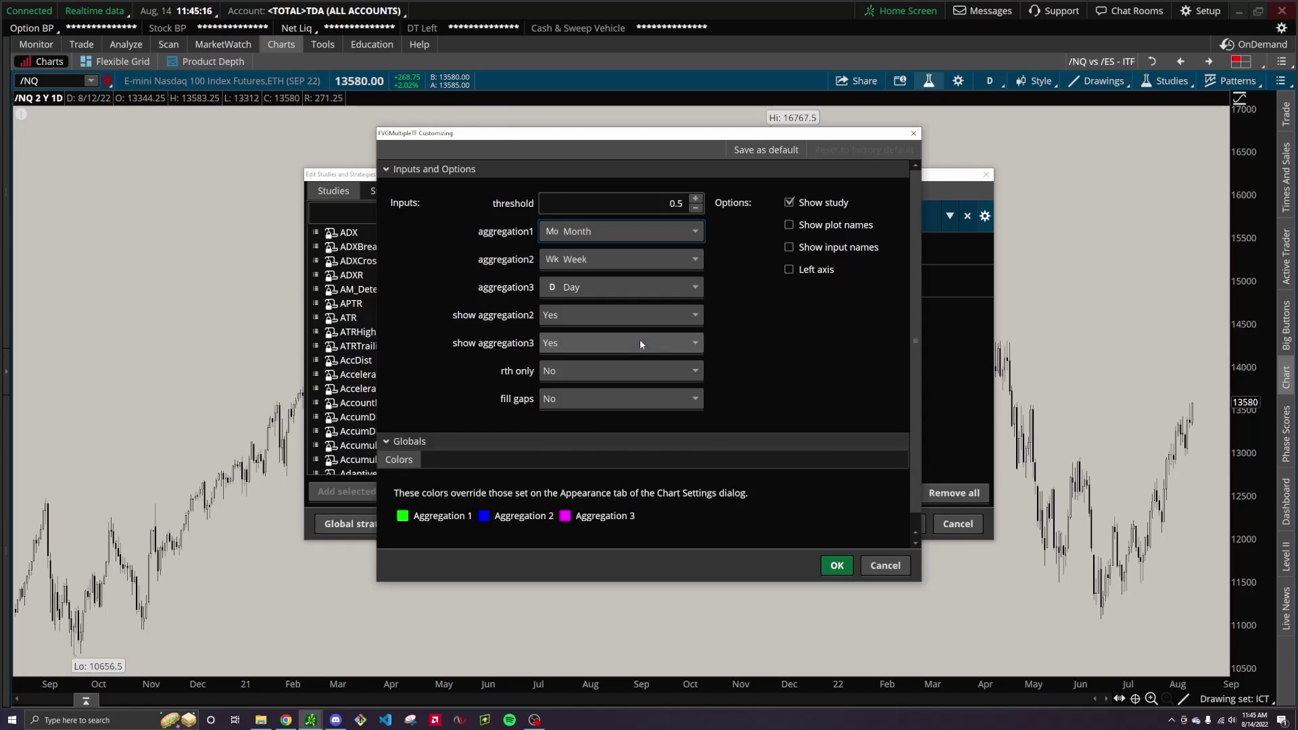
click(836, 565)
click(857, 524)
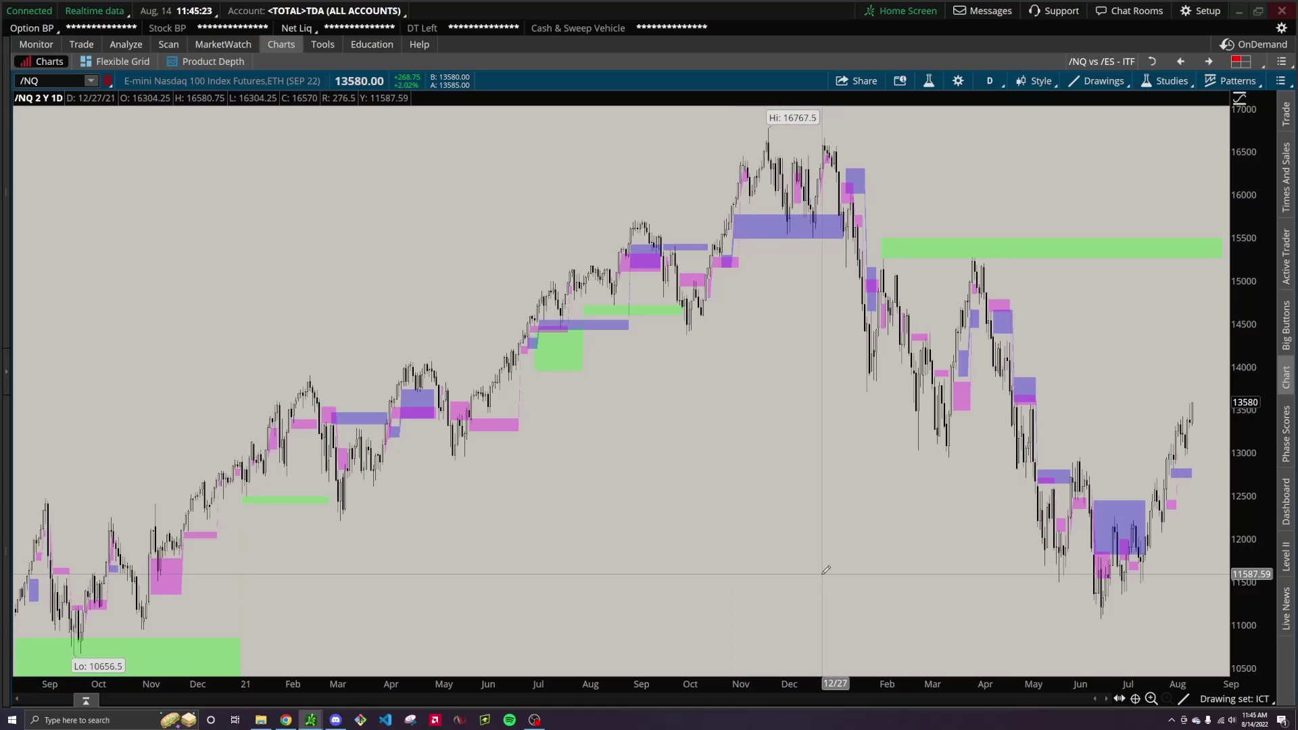
Step: Scroll on the time axis to zoom the daily chart into June 2021 through August 2022
scroll(784, 704, up, 2)
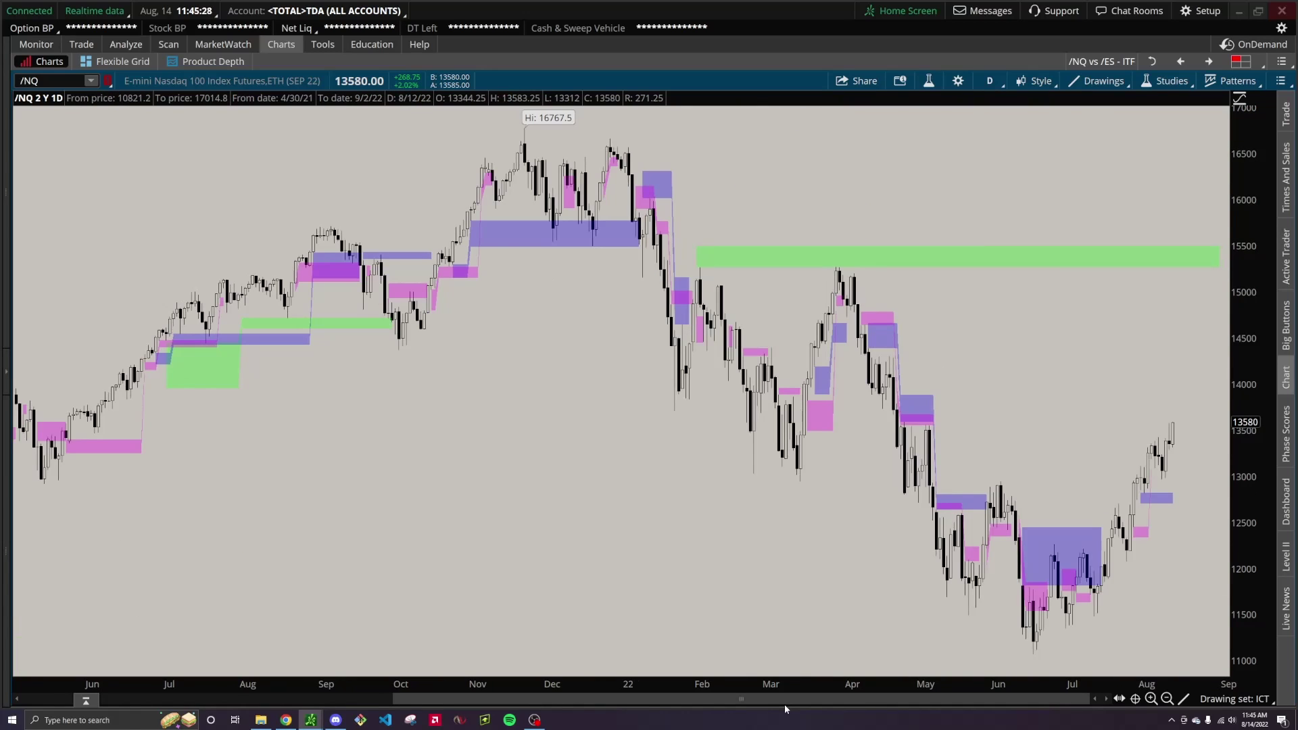